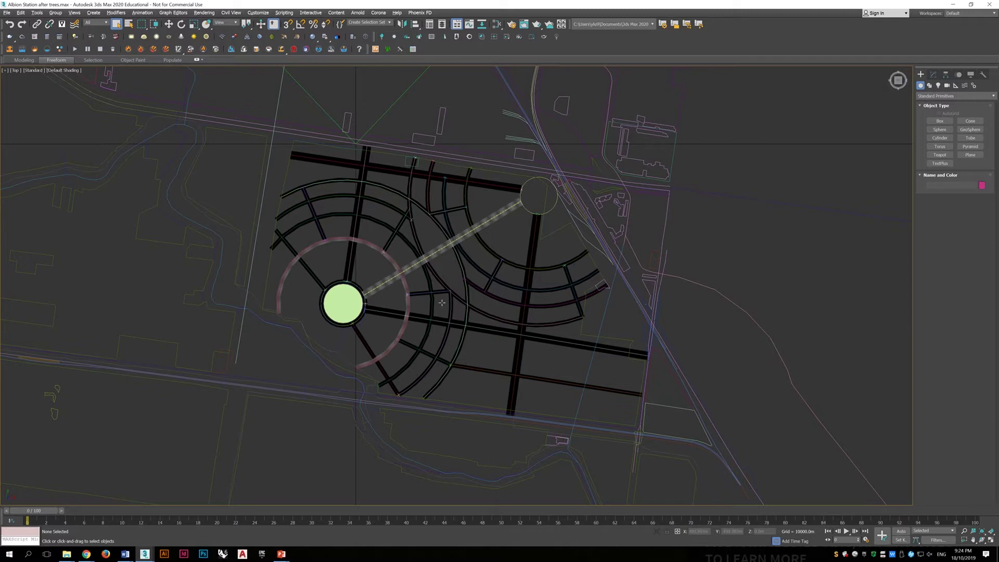
Create a box about 64 m by 69 m between the green circle and the curved ring road in the top view
scroll(443, 312, up, 2)
scroll(442, 311, down, 1)
middle_drag(412, 238, 472, 275)
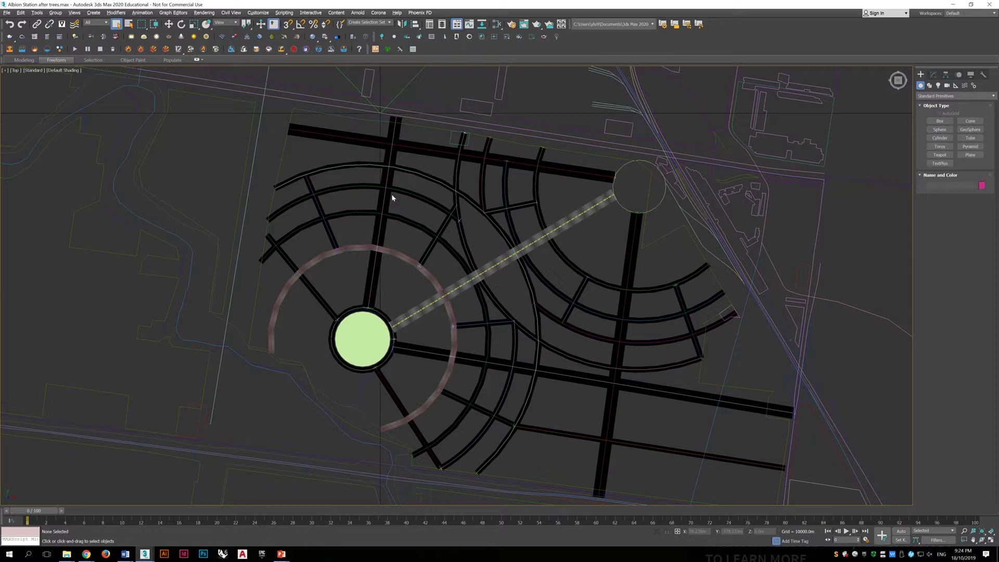
scroll(417, 181, up, 2)
middle_drag(426, 310, 442, 193)
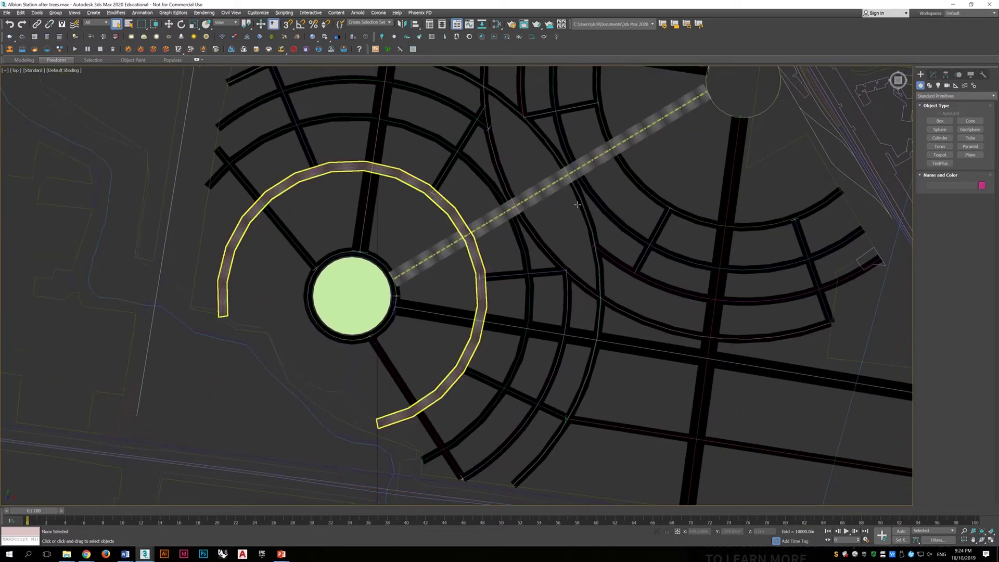
click(940, 121)
drag(400, 213, 429, 241)
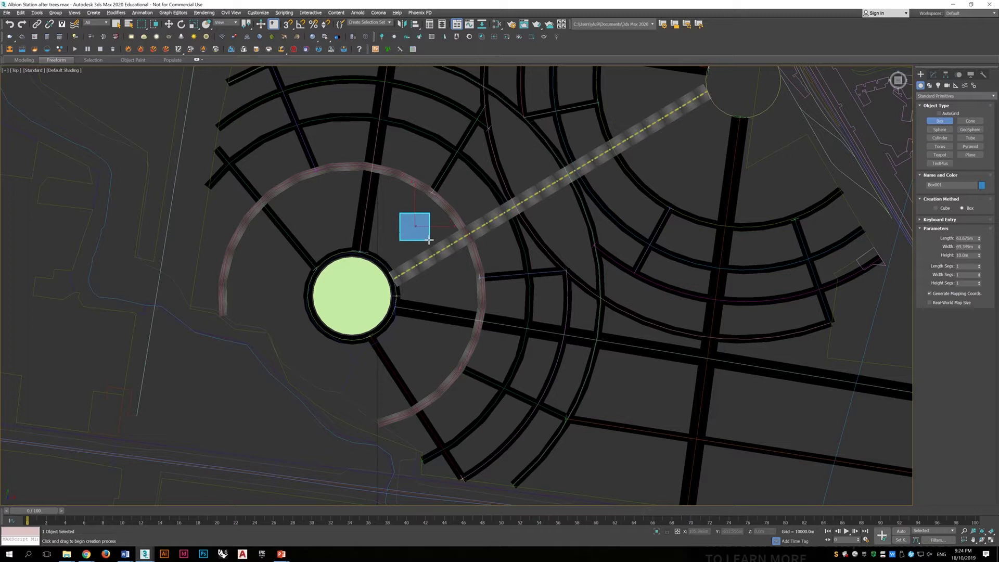
click(963, 229)
click(956, 228)
Switch to the Google Maps satellite view and measure one side of the large building at the Bourke and Elizabeth Street corner
key(alt+Tab)
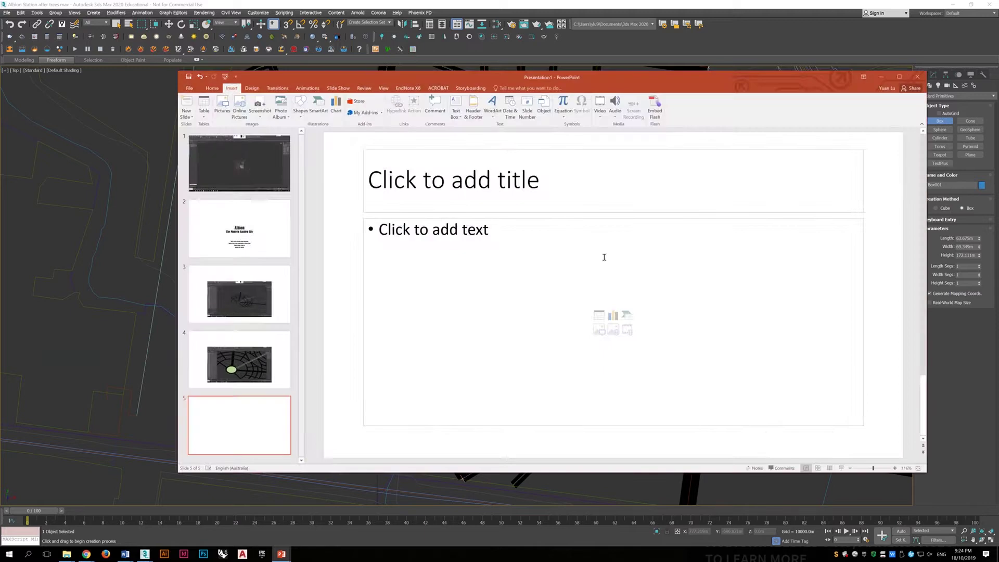
key(alt+Tab)
key(alt+Tab)
key(alt+Tab)
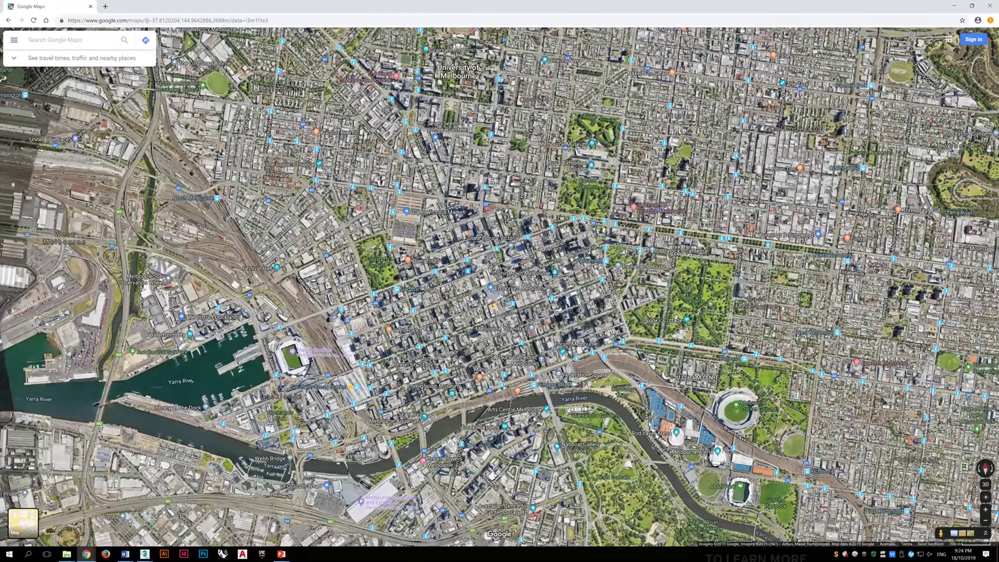
scroll(500, 323, up, 5)
scroll(541, 381, up, 5)
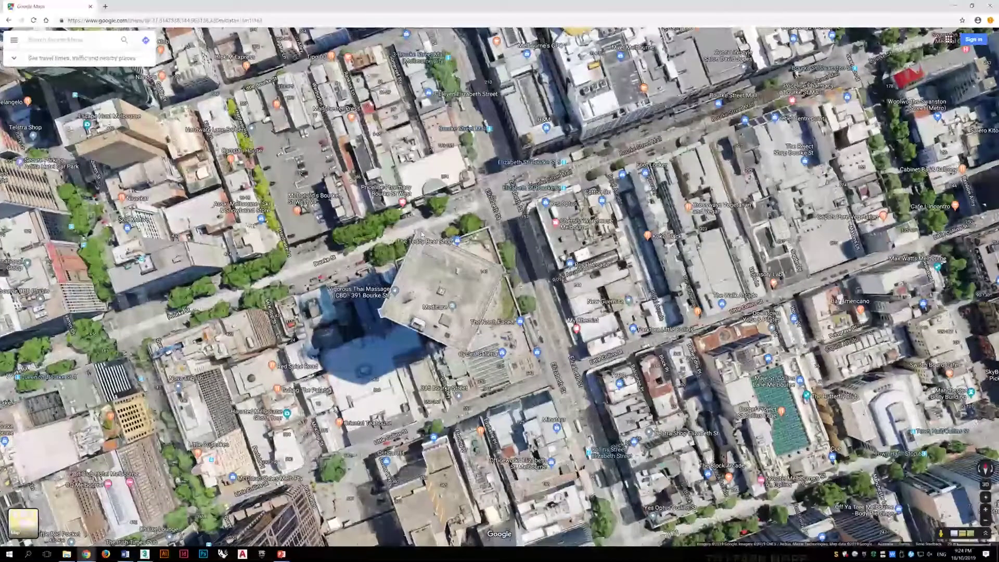
right_click(420, 230)
click(458, 342)
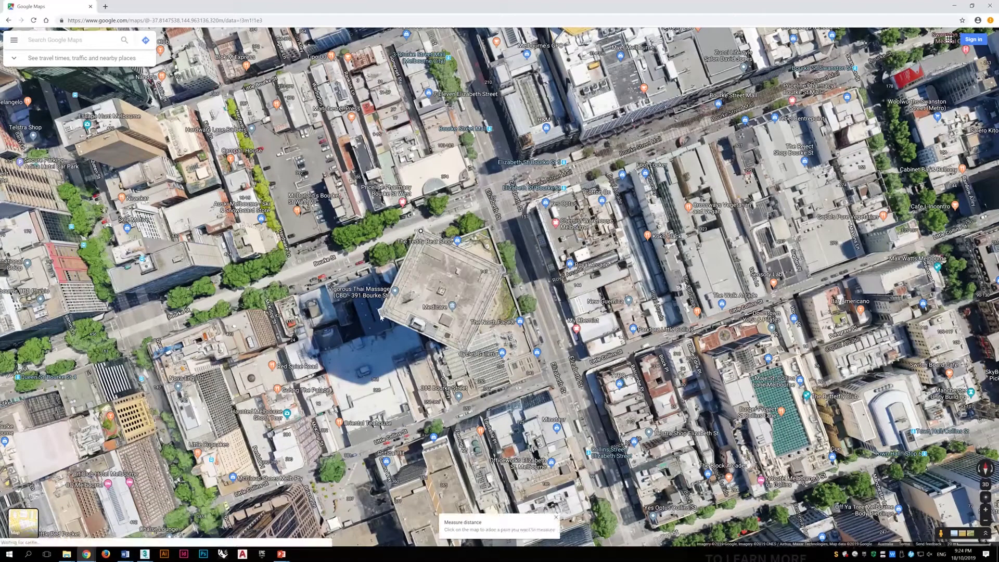
click(373, 316)
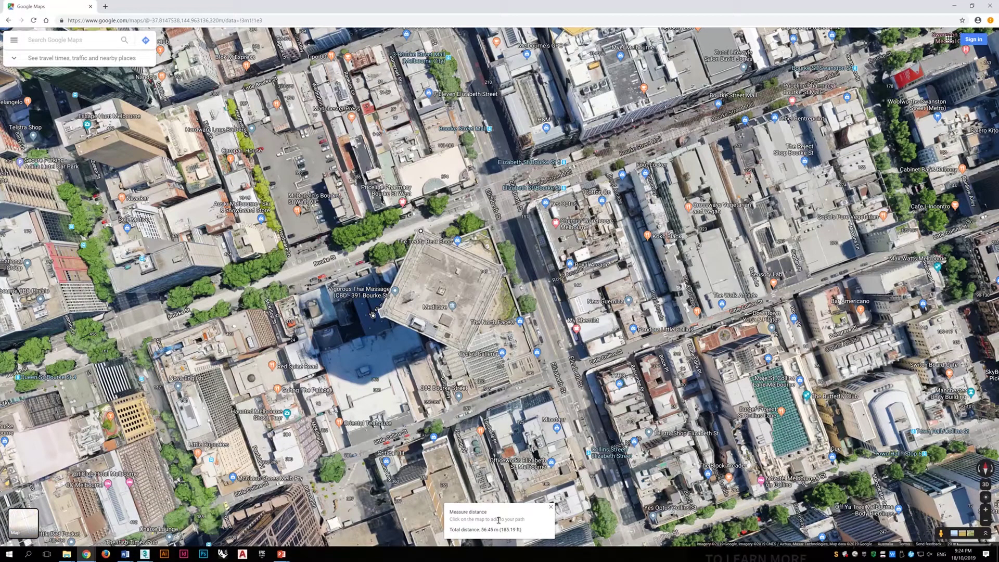
click(551, 507)
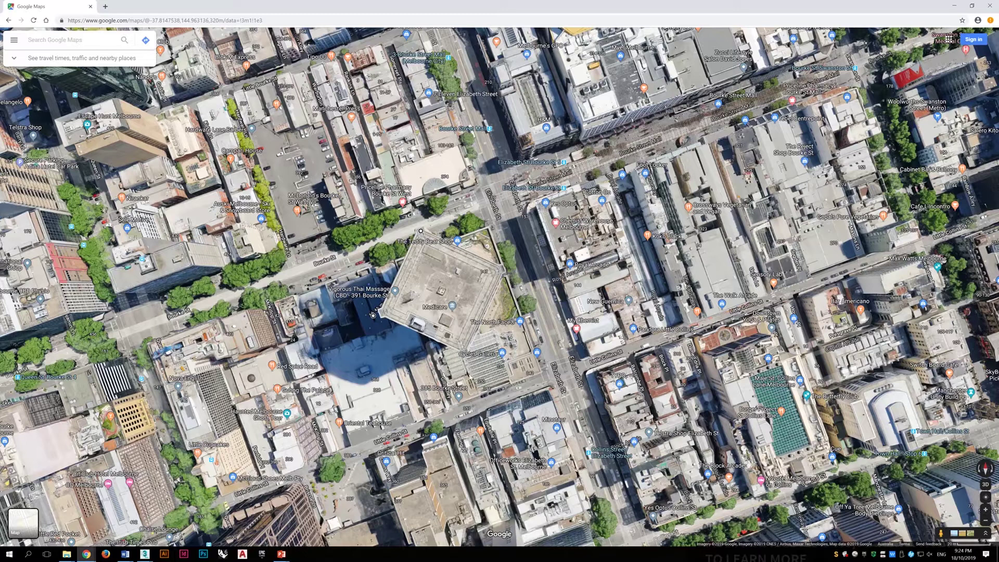
Measure the adjacent side of the same corner building on the map
right_click(468, 353)
click(500, 461)
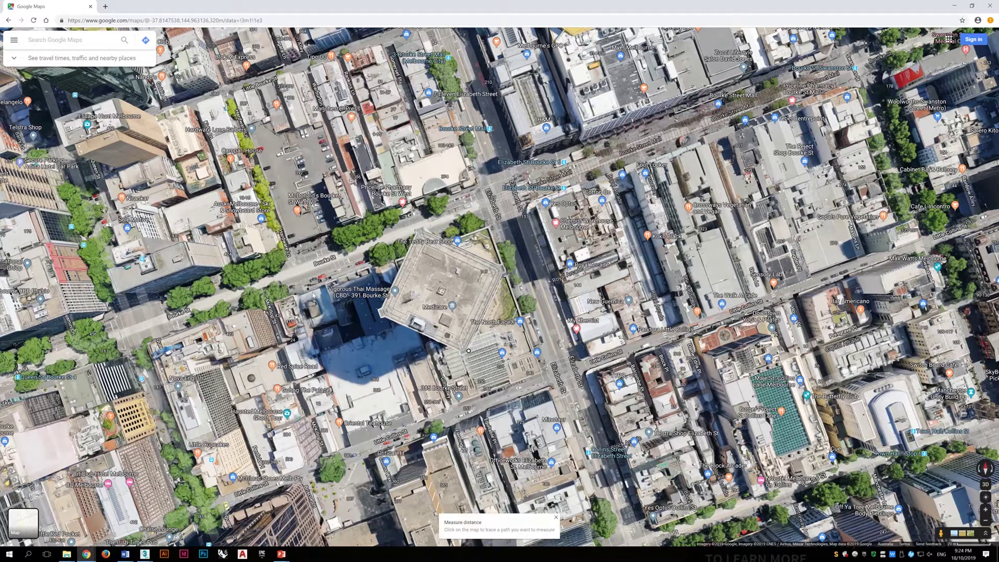
click(378, 316)
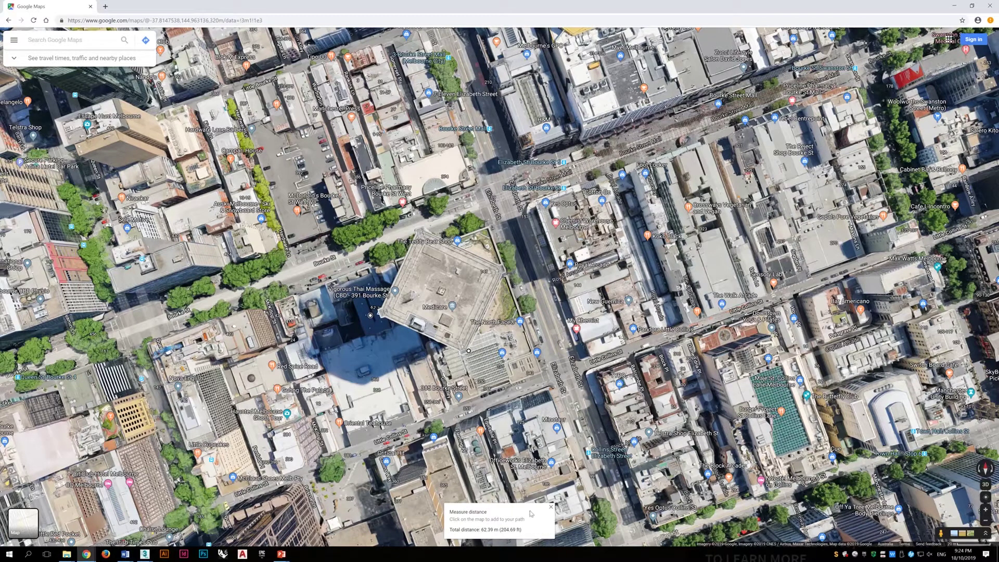
Return to 3ds Max, set the box to 50 m long, 50 m wide and 150 m high, and place it southwest of the ring road
key(alt+Tab)
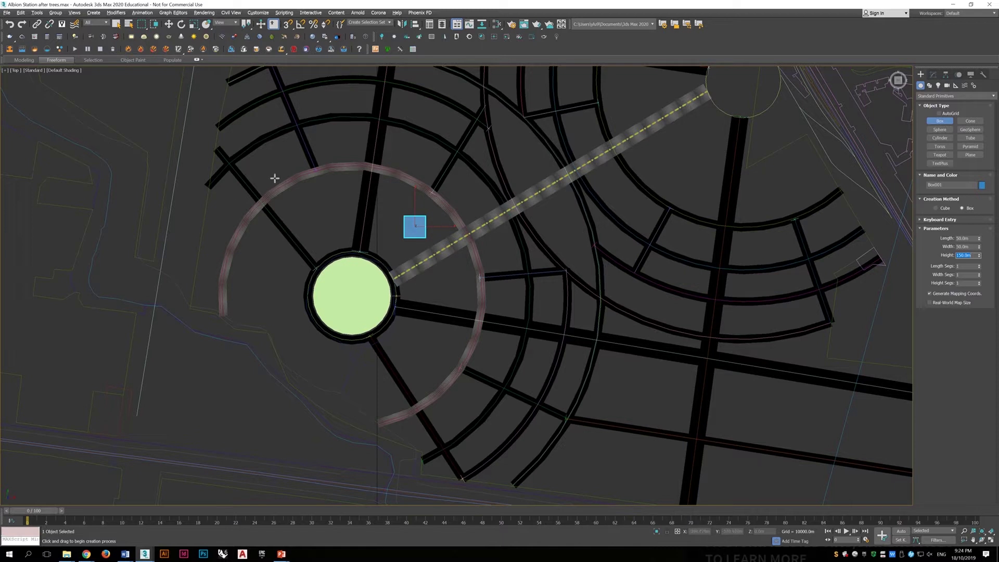
right_click(589, 307)
key(alt+w)
right_click(628, 407)
key(alt+w)
scroll(618, 393, down, 6)
scroll(490, 299, up, 2)
middle_drag(449, 290, 585, 353)
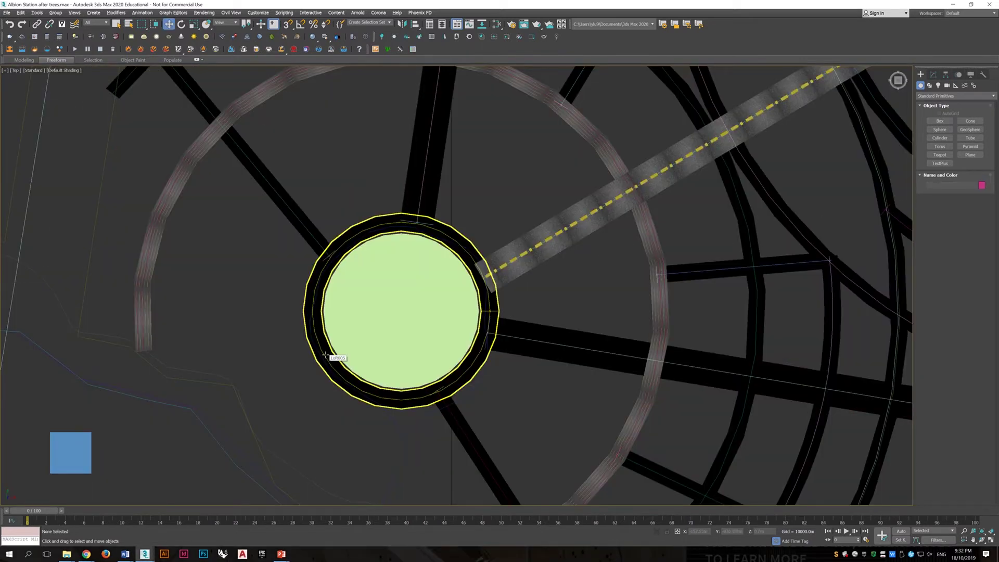
Draw a circle spline and move its centre onto the centre of the green disc
click(326, 355)
key(ctrl+z)
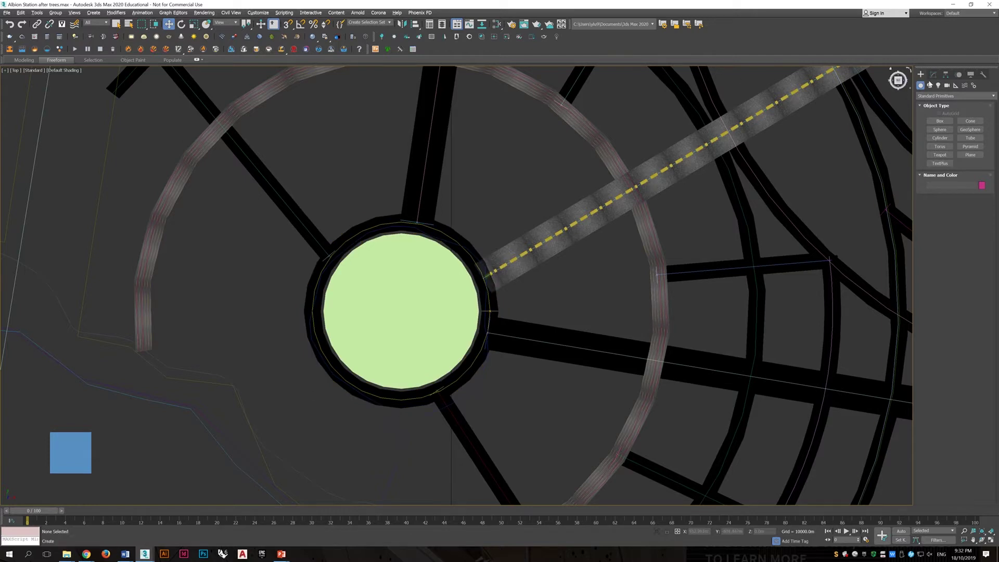
click(930, 86)
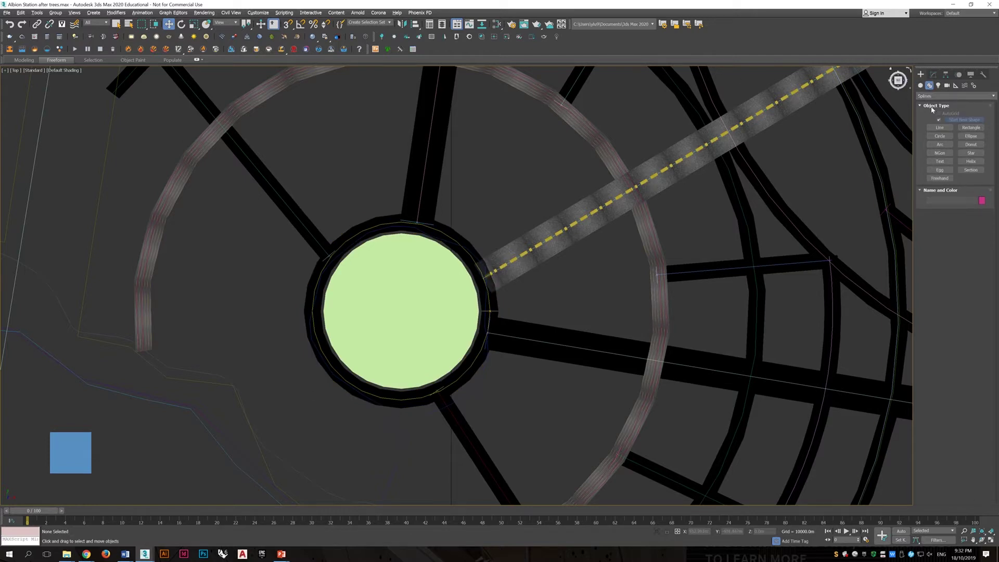
click(936, 138)
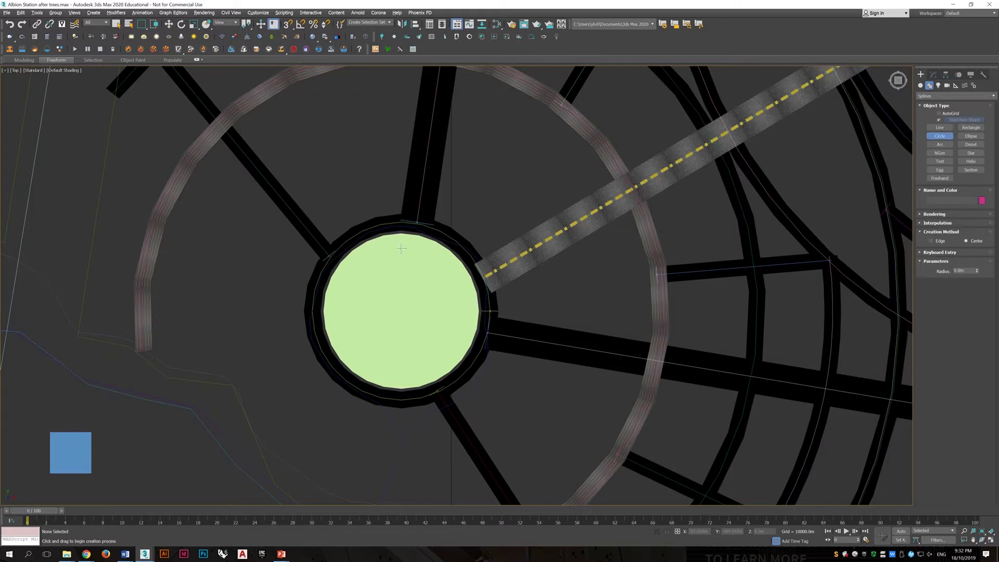
drag(300, 220, 375, 295)
key(w)
drag(335, 221, 436, 221)
mouse_move(400, 189)
mouse_down()
mouse_move(399, 279)
mouse_move(411, 297)
mouse_up()
Scale copies of the circle outward to make concentric rings around the green disc
key(r)
shift+drag(409, 307, 417, 300)
click(502, 311)
scroll(504, 313, down, 3)
click(503, 311)
shift+drag(460, 324, 461, 323)
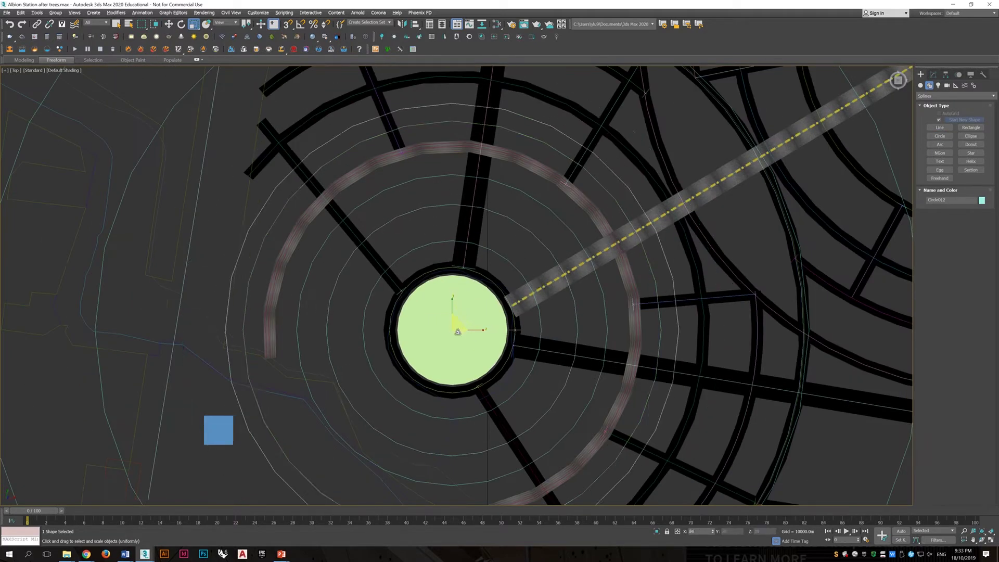
middle_drag(452, 340, 405, 465)
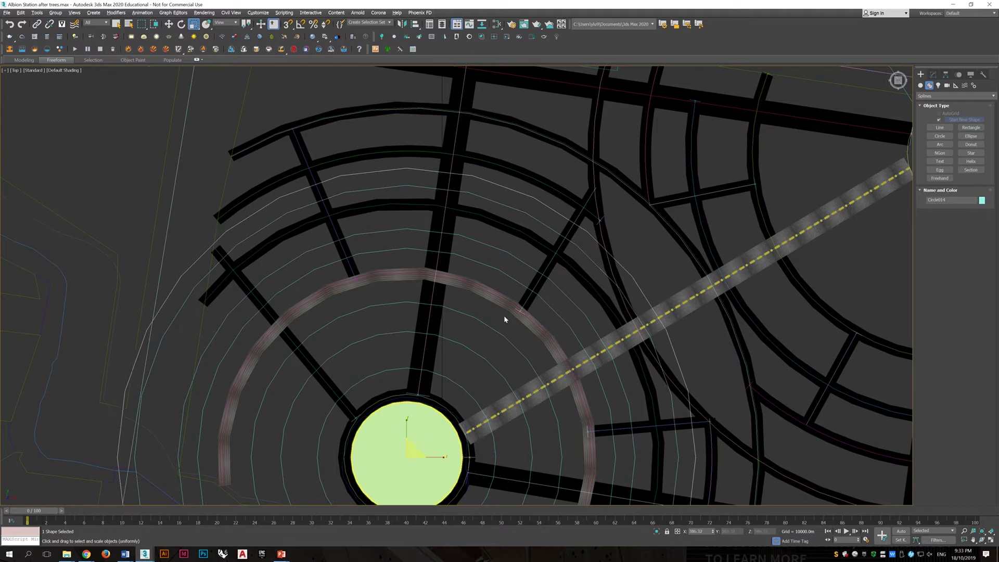
scroll(521, 395, down, 4)
middle_drag(533, 398, 489, 421)
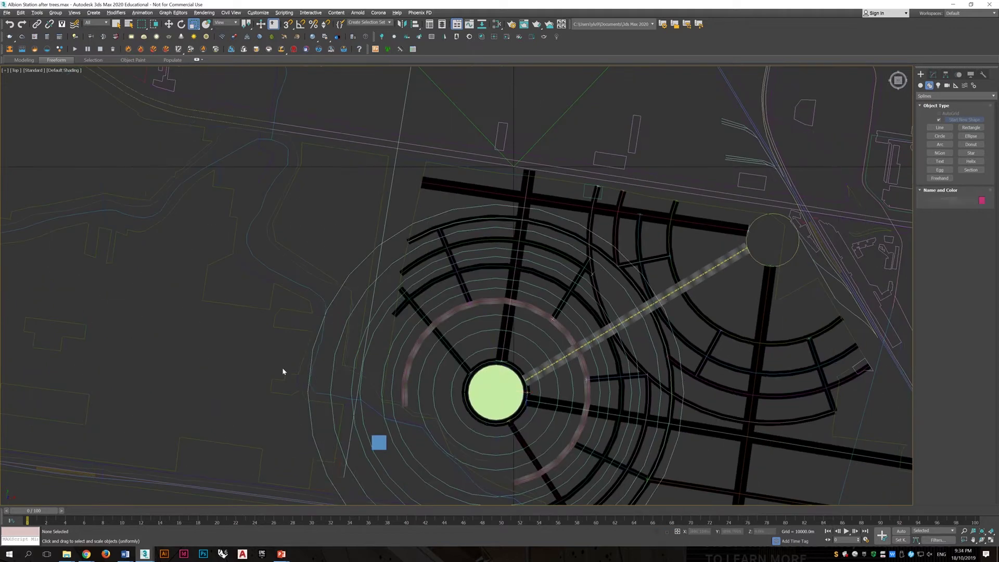
Make scaled circle copies as concentric rings around the northeastern hub circle
scroll(489, 420, down, 3)
middle_drag(697, 252, 510, 175)
scroll(509, 175, up, 6)
shift+drag(471, 342, 470, 320)
double_click(510, 282)
click(498, 311)
middle_drag(443, 400, 467, 346)
drag(466, 338, 465, 341)
click(410, 358)
drag(513, 228, 513, 237)
click(364, 410)
drag(513, 230, 518, 286)
click(276, 454)
click(51, 282)
scroll(516, 260, down, 5)
click(388, 359)
click(343, 412)
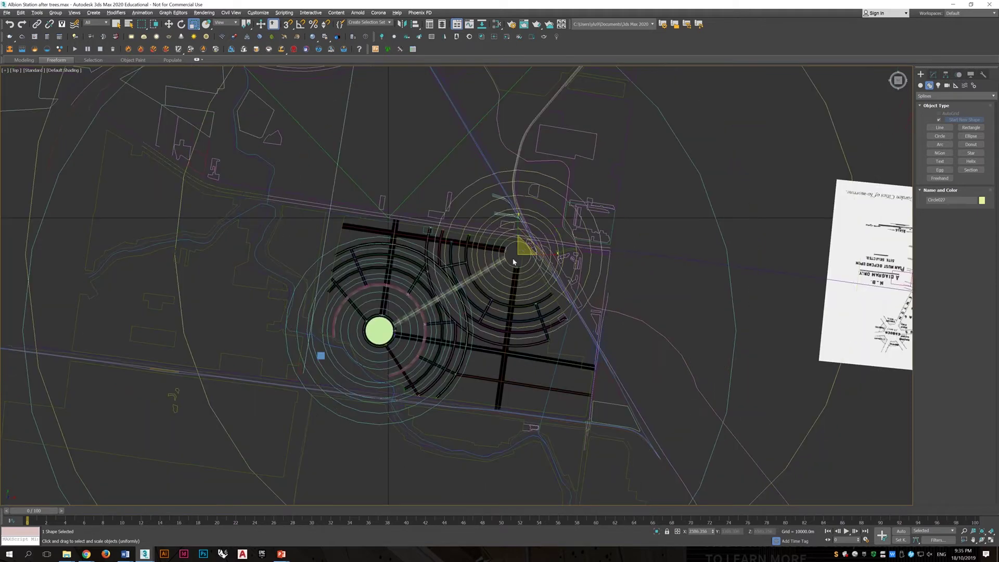
Draw straight guide lines parallel to the main roads across the southeastern blocks
scroll(505, 405, up, 4)
click(940, 128)
click(399, 266)
click(741, 322)
click(737, 349)
click(386, 295)
click(733, 406)
click(363, 346)
Select the blue box and open the Spacing Tool for it with Follow enabled
scroll(540, 328, down, 3)
click(295, 245)
click(310, 307)
scroll(350, 354, up, 2)
scroll(350, 353, down, 4)
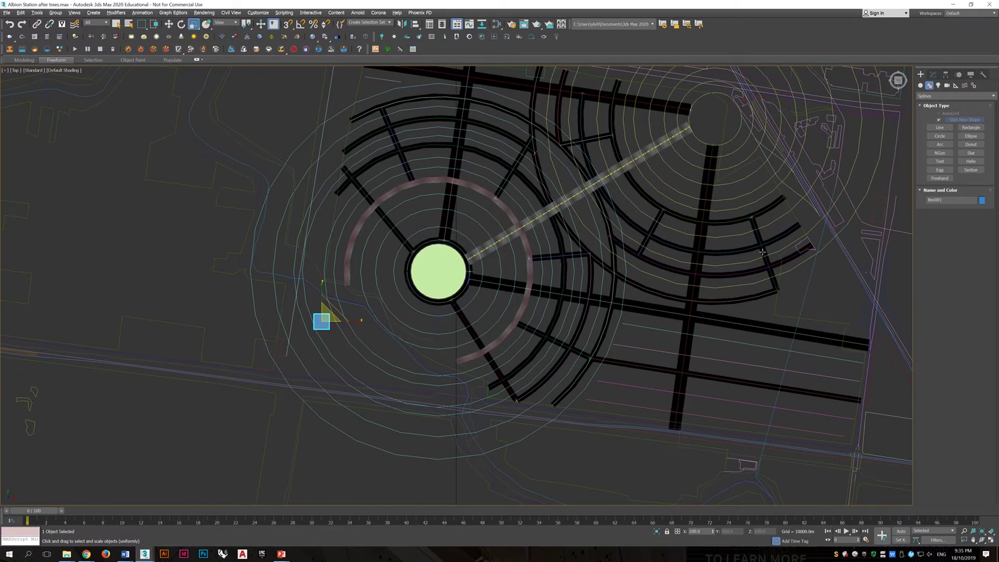
click(37, 13)
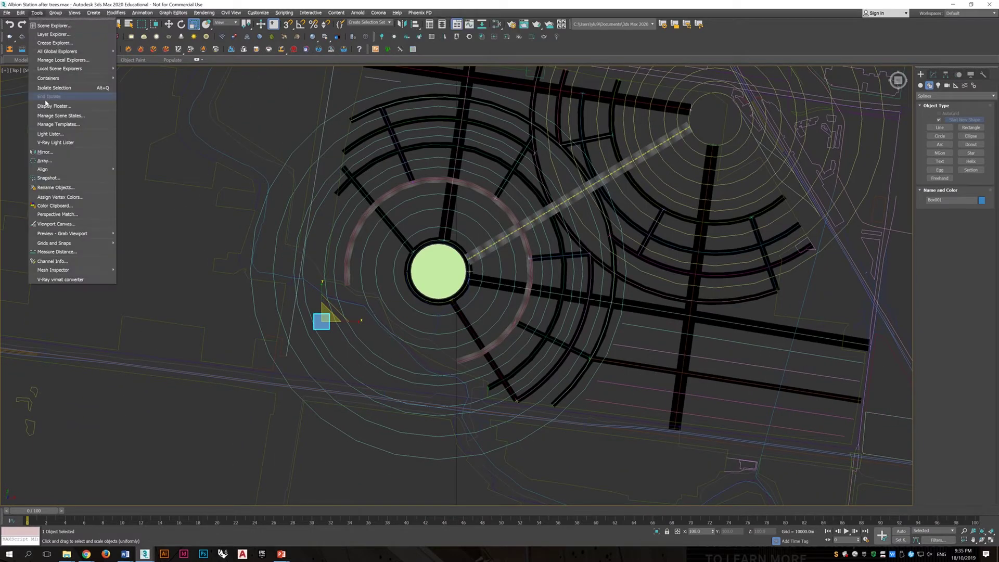
mouse_move(78, 169)
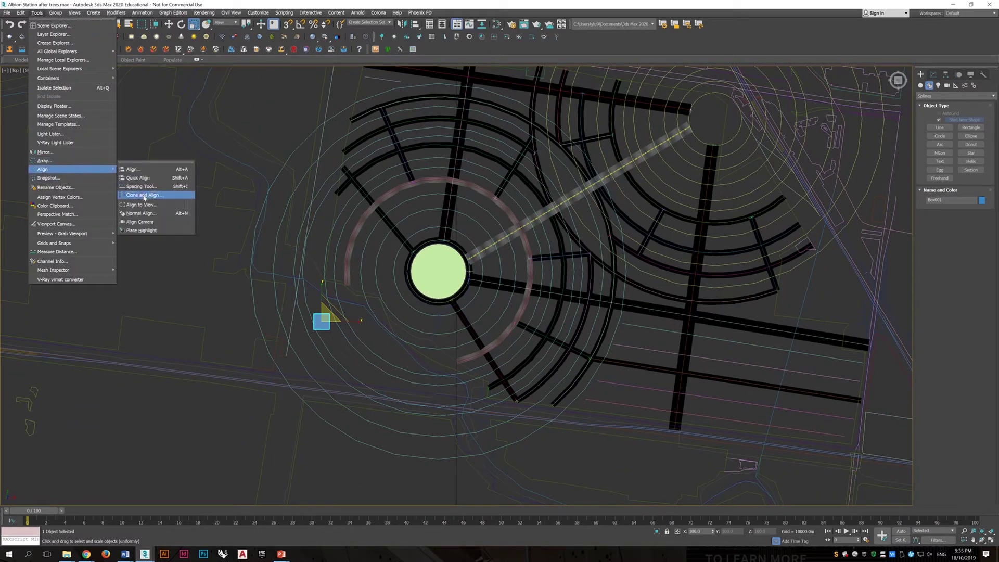
click(142, 186)
key(w)
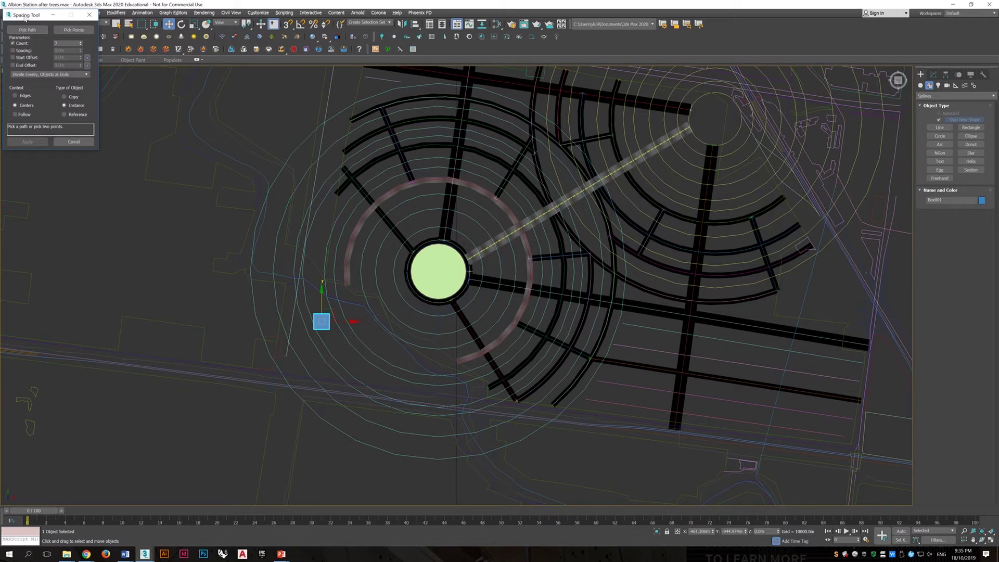
drag(30, 18, 153, 171)
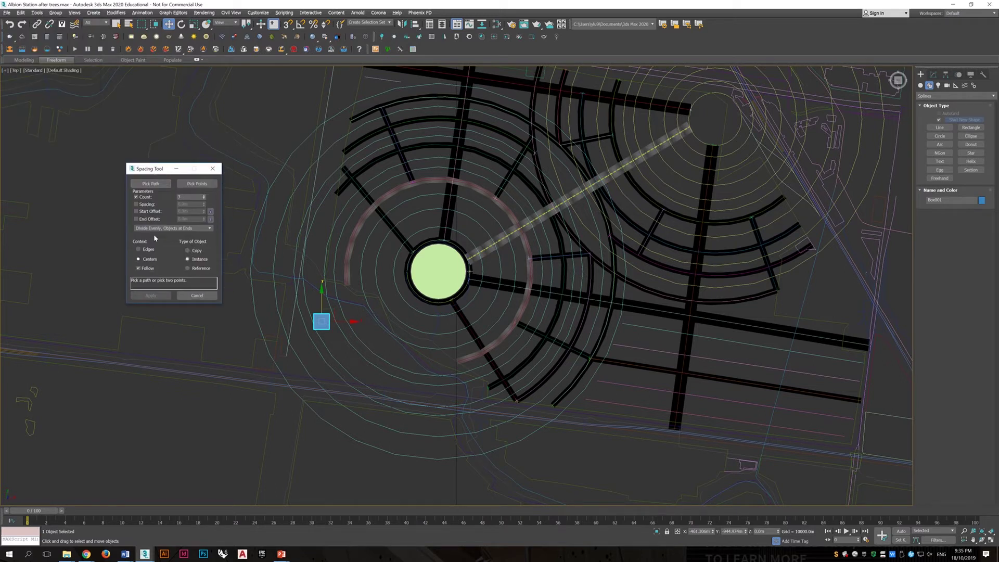
Distribute box instances along the two innermost circles around the green disc, 15 on the first and 18 on the second
click(154, 185)
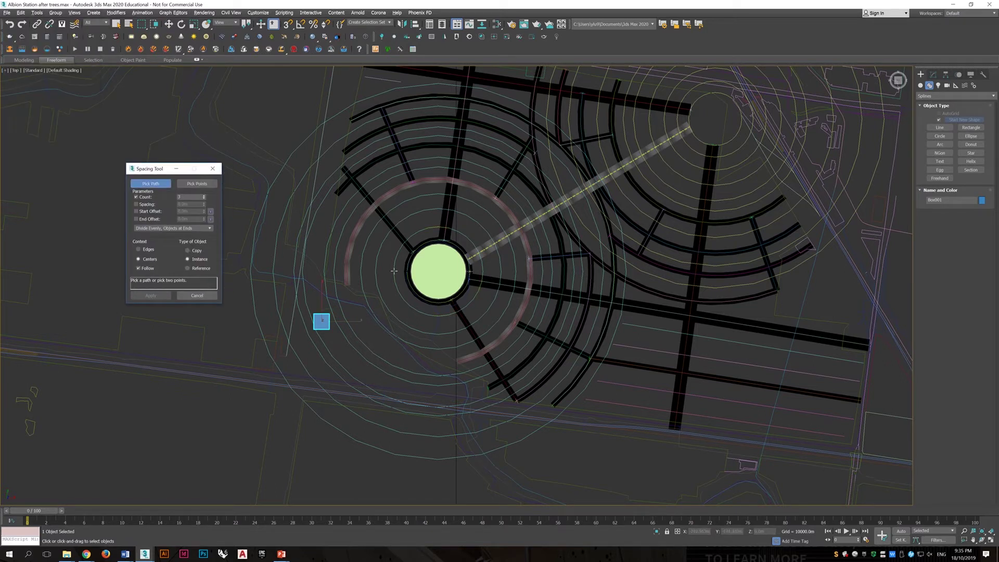
click(394, 271)
double_click(189, 197)
text(1015)
click(151, 296)
click(151, 184)
click(375, 271)
double_click(189, 197)
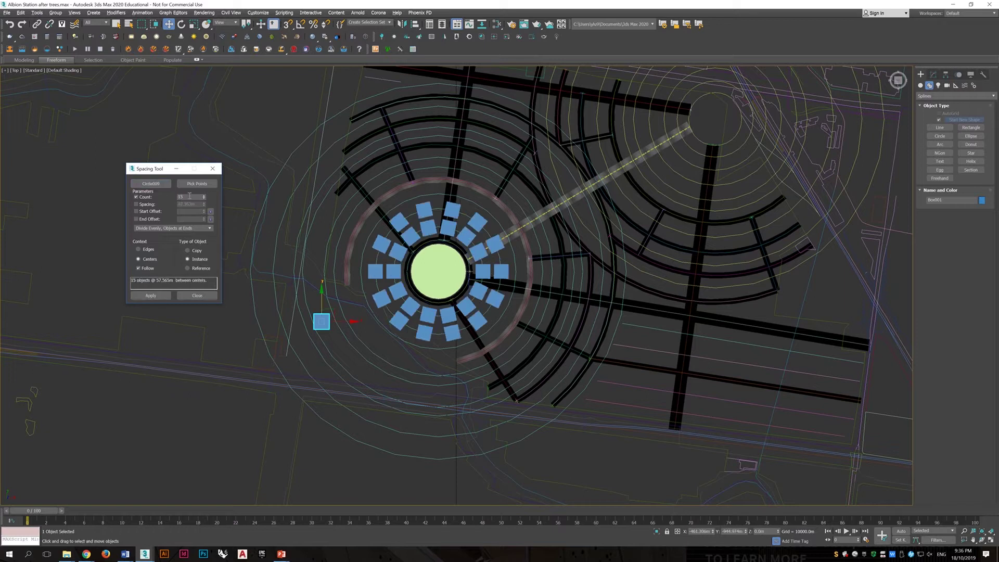
text(18)
click(150, 296)
Distribute 20 box instances along the third circle around the green disc
click(151, 185)
click(360, 271)
double_click(190, 197)
text(20)
click(151, 296)
Distribute 50 box instances along the second-outermost circle around the green disc
click(151, 184)
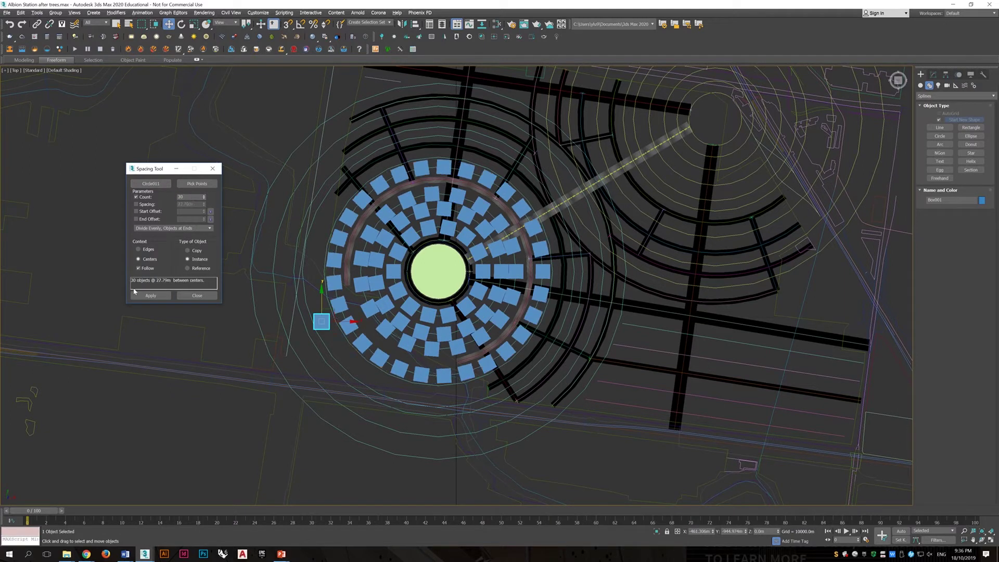
click(150, 184)
click(330, 153)
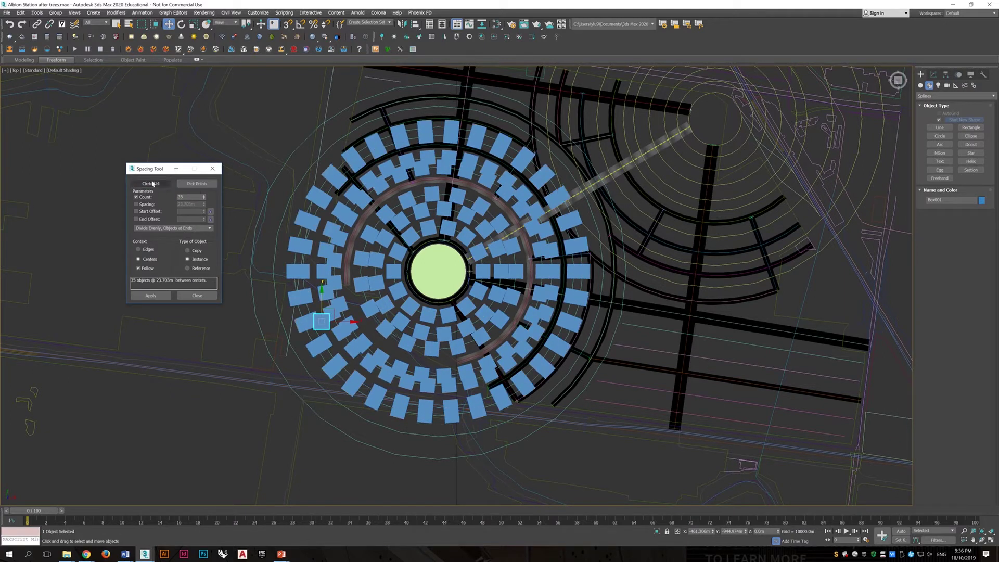
click(330, 152)
double_click(190, 197)
text(50)
click(151, 295)
Distribute 60 box instances along the outermost circle around the green disc
click(151, 183)
click(311, 136)
double_click(189, 197)
text(60)
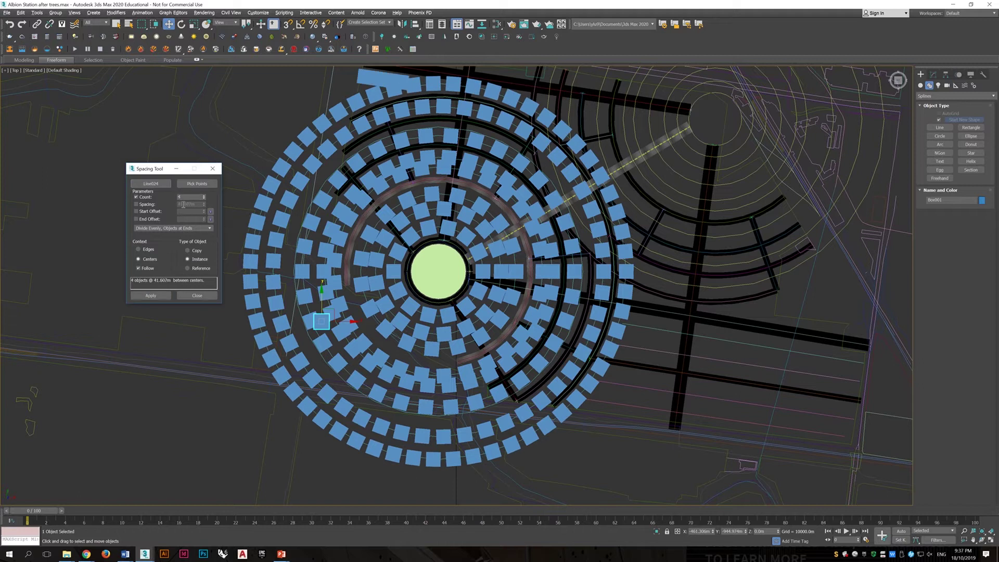
Distribute 3 box instances along the short northwestern guide line and 10 along the long one beside the northern road
text(3)
click(151, 296)
click(151, 183)
middle_drag(399, 114, 265, 204)
click(266, 142)
double_click(187, 196)
text(10)
click(151, 296)
Distribute box instances along the inner circles around the northeastern hub
click(151, 184)
click(542, 239)
click(151, 184)
click(530, 247)
click(151, 184)
click(519, 255)
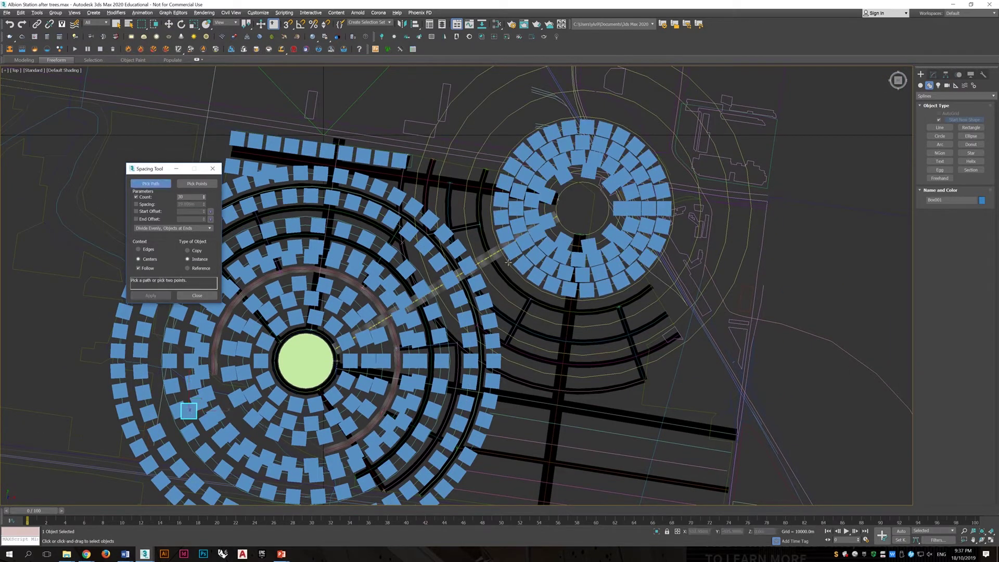
Distribute 40 box instances along the next circle outward around the northeastern hub
click(151, 184)
click(509, 263)
double_click(190, 197)
text(40)
click(151, 295)
Distribute box instances along the three outermost circles around the northeastern hub
click(151, 184)
click(487, 278)
click(166, 296)
click(151, 184)
click(464, 295)
click(151, 295)
click(151, 183)
click(447, 309)
Distribute 15 box instances along each straight guide line in the southeastern blocks and close the Spacing Tool
click(151, 183)
click(526, 418)
text(15)
click(151, 296)
click(151, 184)
middle_drag(524, 383, 553, 255)
click(547, 370)
click(197, 296)
Move the original box along the X axis clear of the layout's east side, and back beside the buildings in a low-angle view
scroll(413, 356, down, 2)
drag(301, 277, 719, 278)
middle_drag(562, 229, 496, 325)
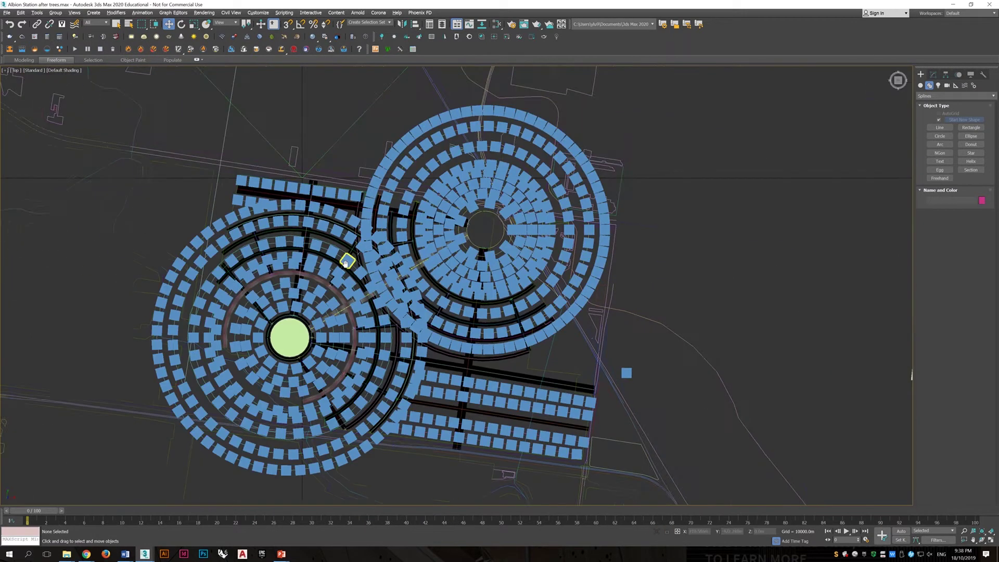
scroll(405, 343, up, 1)
alt+middle_drag(406, 343, 362, 226)
click(460, 382)
drag(483, 384, 251, 391)
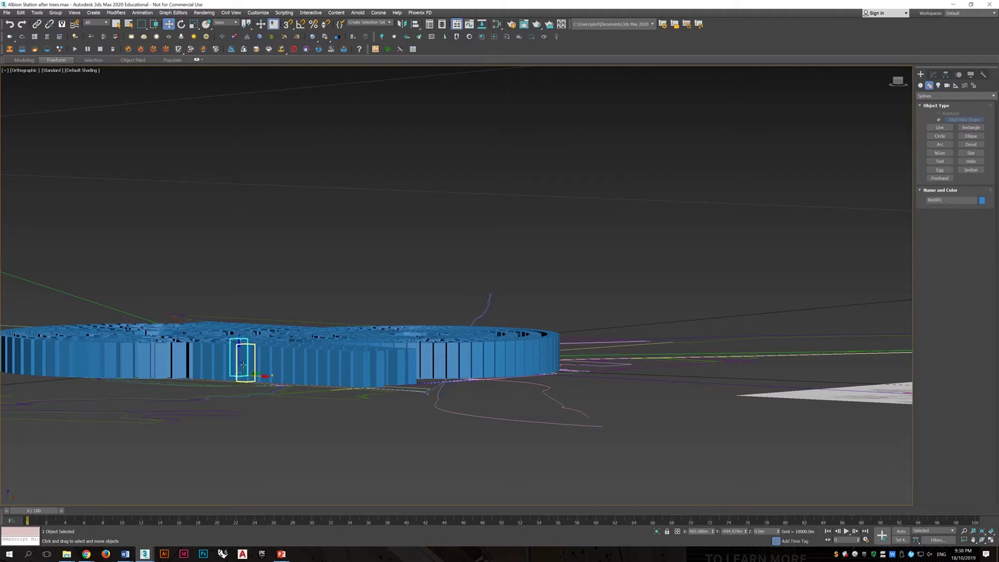
Select the boxes at the outer end of the building rows in a side view and delete them
click(538, 317)
scroll(538, 317, up, 3)
alt+middle_drag(538, 317, 538, 320)
drag(612, 189, 425, 309)
alt+middle_drag(504, 281, 510, 310)
key(Delete)
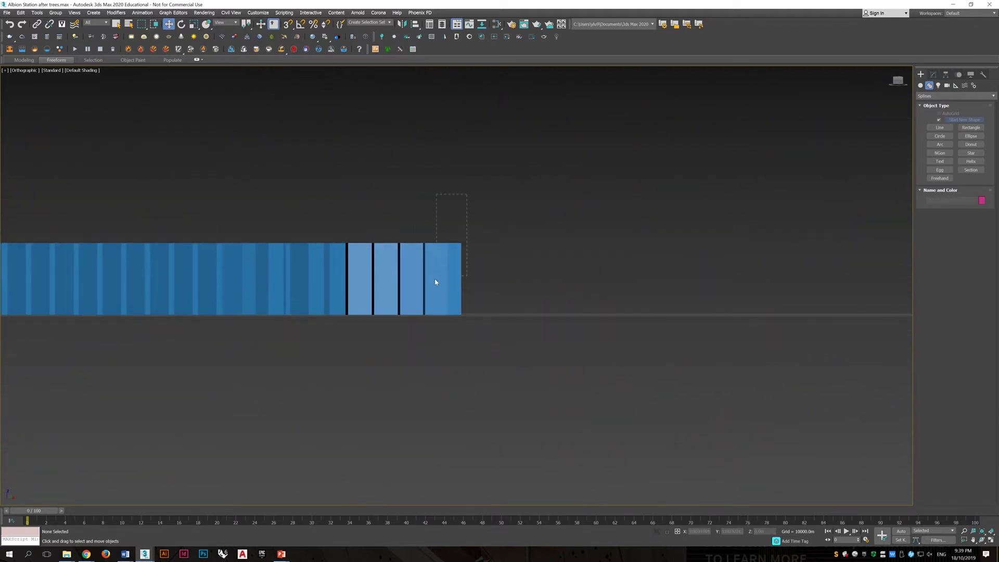
Delete the next groups of boxes projecting past the end of the building rows, selecting them in low side views
drag(429, 285, 430, 285)
mouse_move(489, 285)
alt+middle_down()
mouse_move(490, 307)
mouse_move(493, 297)
alt+middle_up()
key(Delete)
alt+middle_drag(419, 202, 433, 177)
drag(431, 139, 414, 162)
key(Delete)
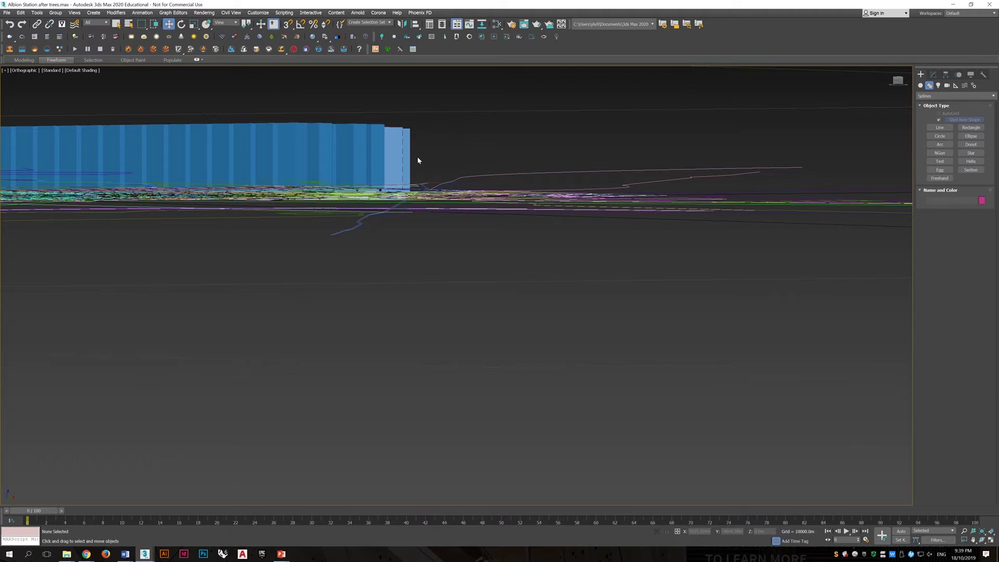
Delete the boxes extending beyond the far edge of the circular layout, selecting them with a region in a level side view
scroll(418, 167, down, 5)
middle_drag(417, 166, 420, 442)
scroll(406, 204, up, 4)
scroll(400, 306, up, 5)
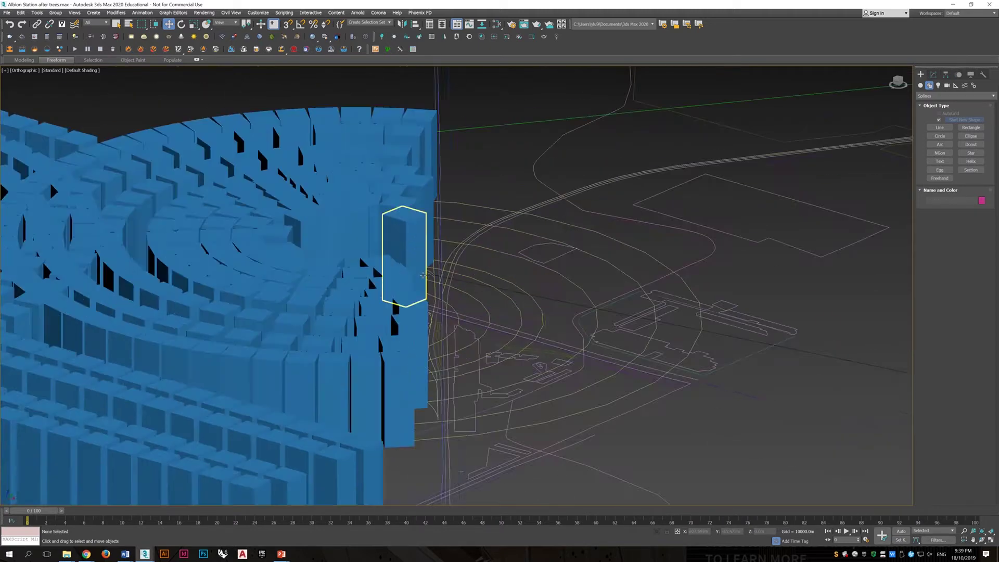
alt+middle_drag(412, 251, 470, 312)
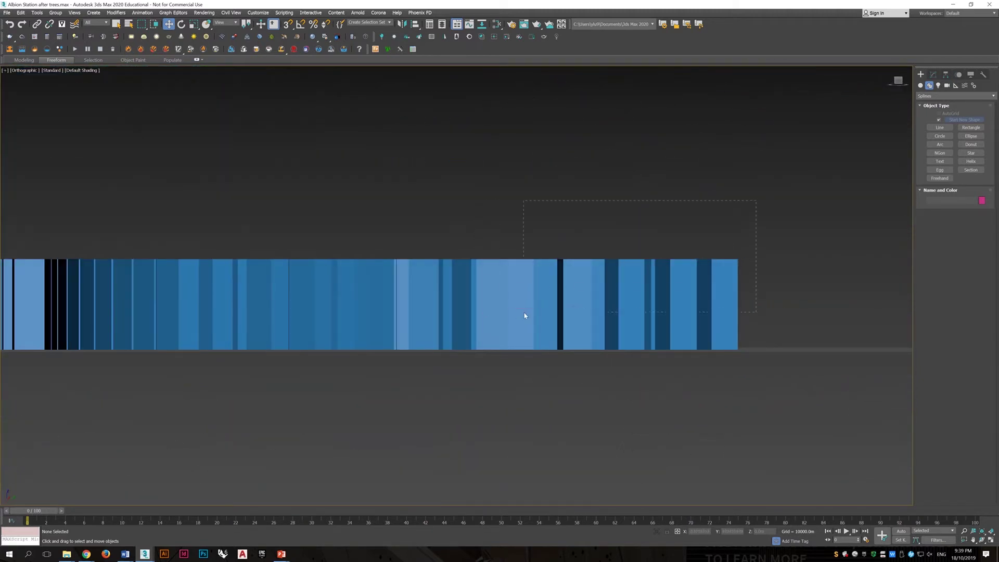
drag(514, 314, 514, 313)
key(Delete)
alt+middle_drag(512, 316, 447, 231)
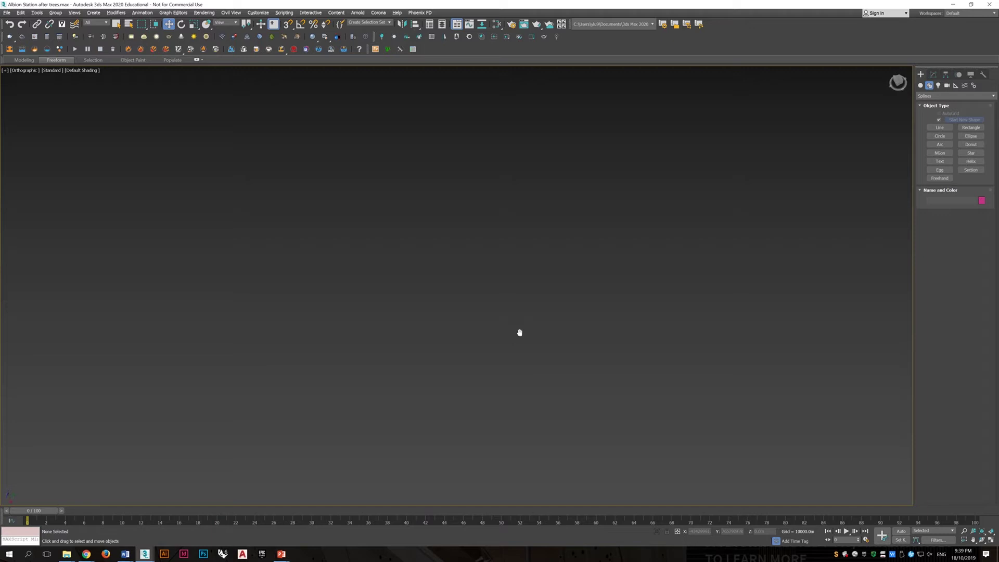
Delete the stray individual boxes around the outside of the road network, starting from the top view
key(t)
click(365, 189)
key(Delete)
scroll(520, 219, down, 2)
click(626, 108)
key(Delete)
alt+middle_drag(333, 291, 292, 229)
click(281, 257)
alt+middle_drag(328, 175, 400, 355)
click(400, 355)
key(Delete)
key(Delete)
Delete the remaining single boxes that fall outside the masterplan's building blocks
middle_drag(472, 371, 490, 491)
click(479, 415)
key(Delete)
scroll(377, 373, down, 2)
middle_drag(885, 401, 475, 296)
click(475, 296)
key(Delete)
click(426, 230)
key(Delete)
middle_drag(425, 230, 512, 234)
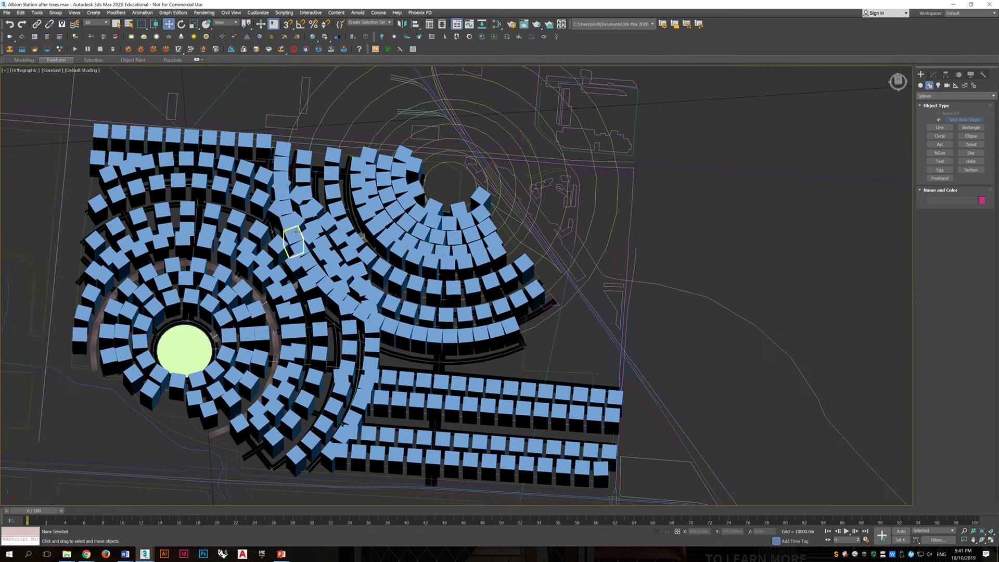
Move the boxes around the green central circle clear of the diagonal boulevard and radiating roads in the top view
key(t)
scroll(210, 334, up, 3)
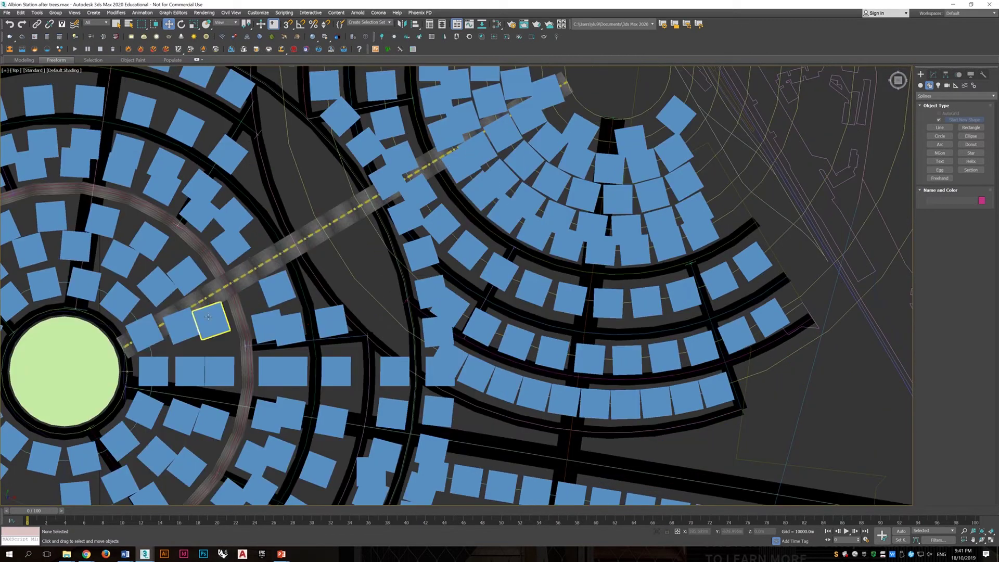
middle_drag(151, 403, 271, 352)
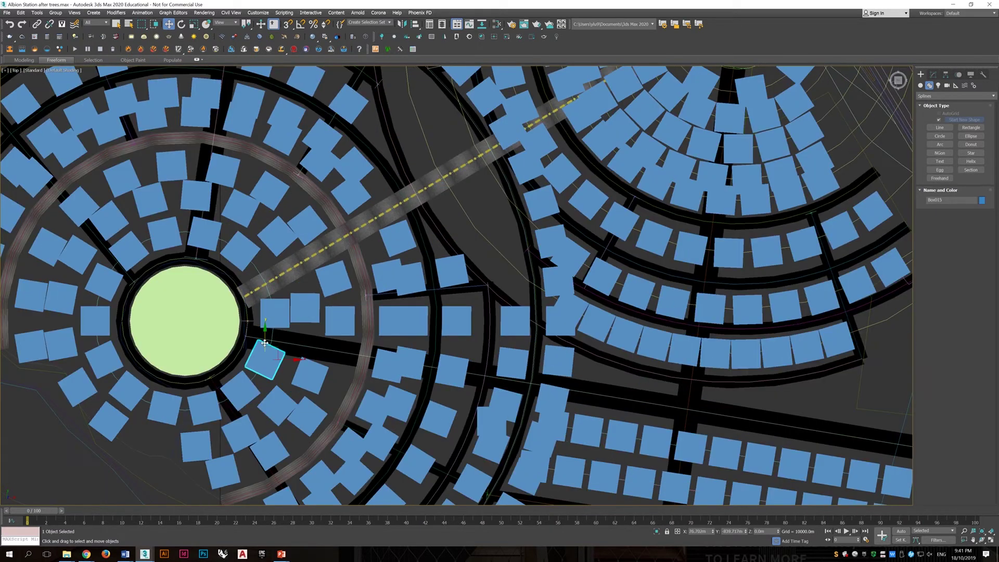
scroll(414, 363, down, 3)
click(544, 210)
click(551, 239)
drag(556, 213, 547, 241)
scroll(513, 229, up, 3)
Delete the boxes obstructing the roads around and between the two circular hubs
click(491, 245)
key(Delete)
click(312, 164)
key(Delete)
click(365, 261)
key(Delete)
click(423, 209)
click(460, 111)
key(Delete)
drag(437, 117, 455, 93)
Shift the boxes crowding the ring and radial roads into their blocks and delete the one blocking a road
scroll(313, 91, up, 3)
drag(355, 188, 367, 134)
drag(509, 242, 411, 160)
drag(273, 158, 282, 139)
click(266, 201)
key(Delete)
scroll(496, 316, down, 4)
middle_drag(401, 261, 454, 257)
drag(344, 343, 347, 343)
Clear the boxes off the north-south main road where it crosses the southeastern building rows
middle_drag(416, 458, 335, 282)
click(358, 335)
key(Delete)
click(376, 359)
key(Delete)
click(422, 397)
key(Delete)
middle_drag(486, 335, 404, 314)
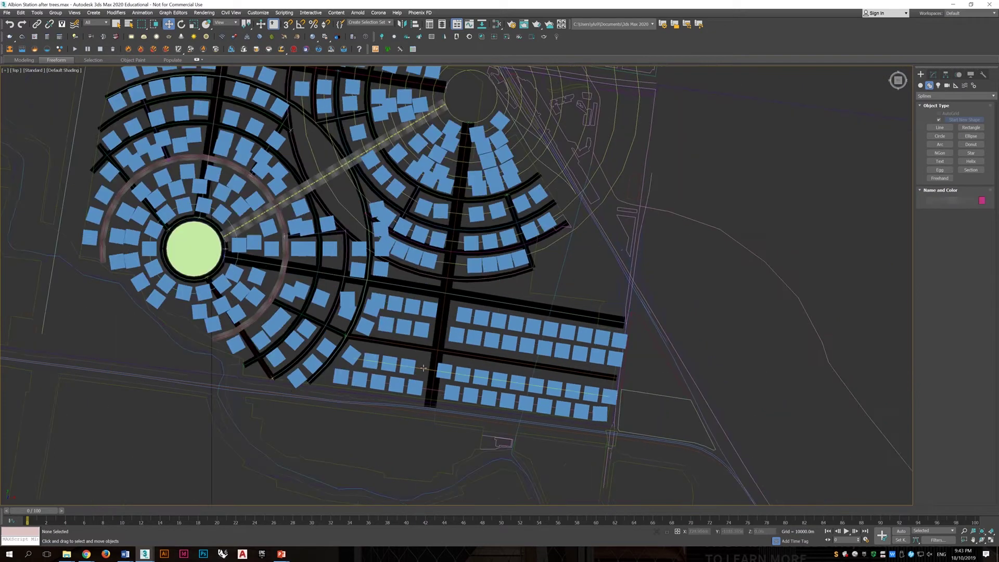
scroll(472, 145, up, 5)
click(442, 183)
click(411, 180)
scroll(411, 180, down, 5)
middle_drag(420, 215, 313, 152)
scroll(365, 183, down, 2)
Select the box at the southeastern corner in the perspective viewport and set its segments to 10 length, 10 width and 30 height
key(alt+w)
click(684, 395)
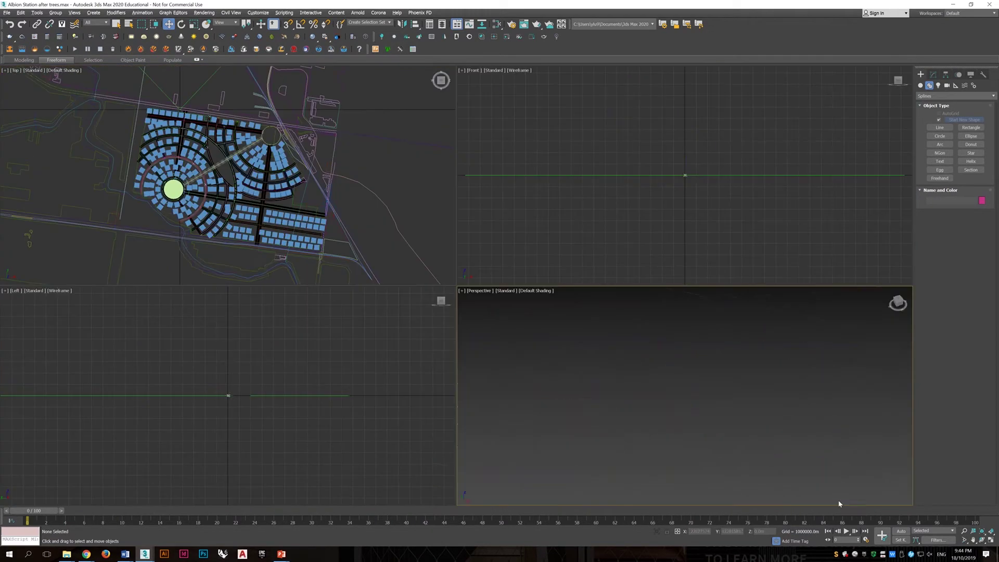
click(737, 408)
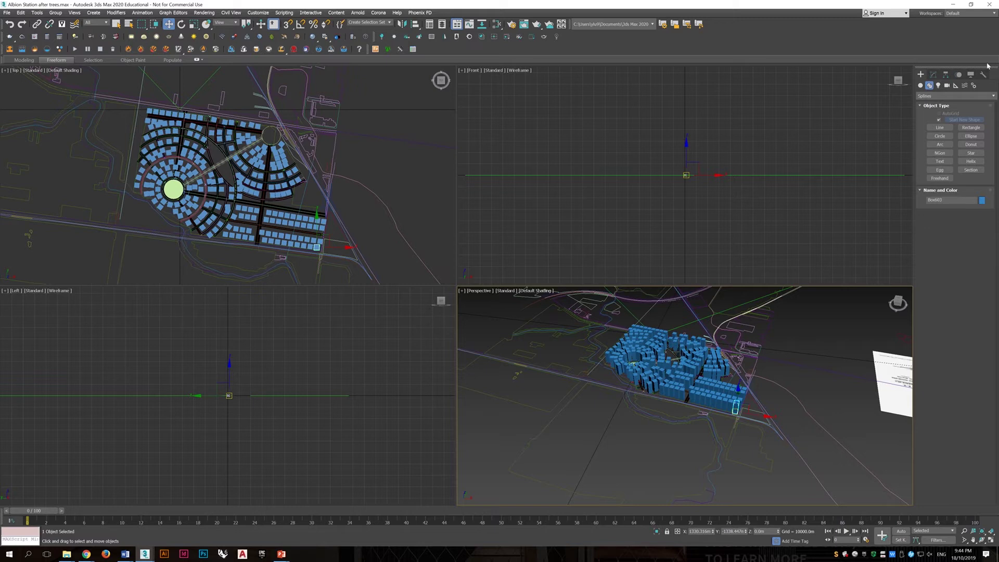
click(934, 75)
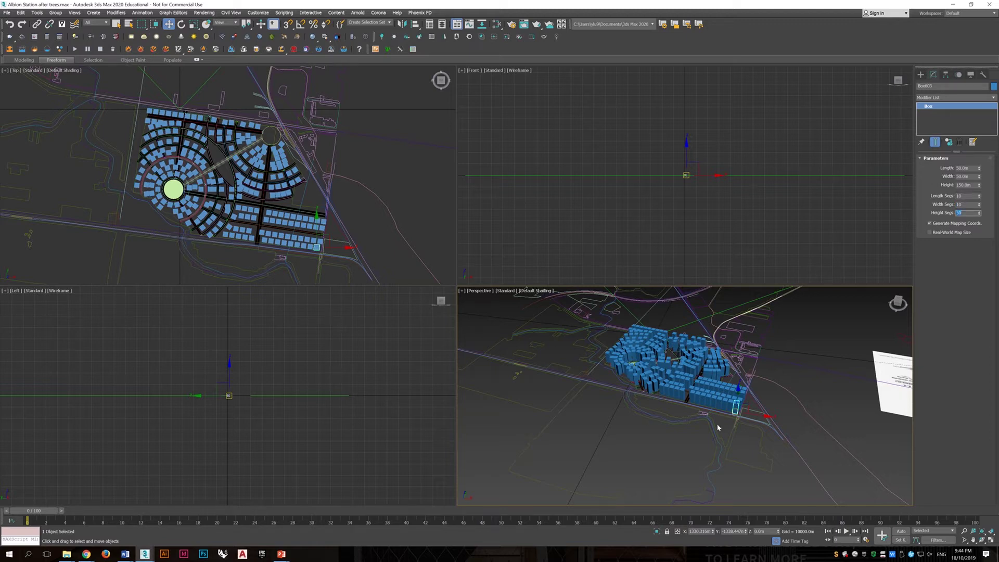
scroll(711, 414, up, 5)
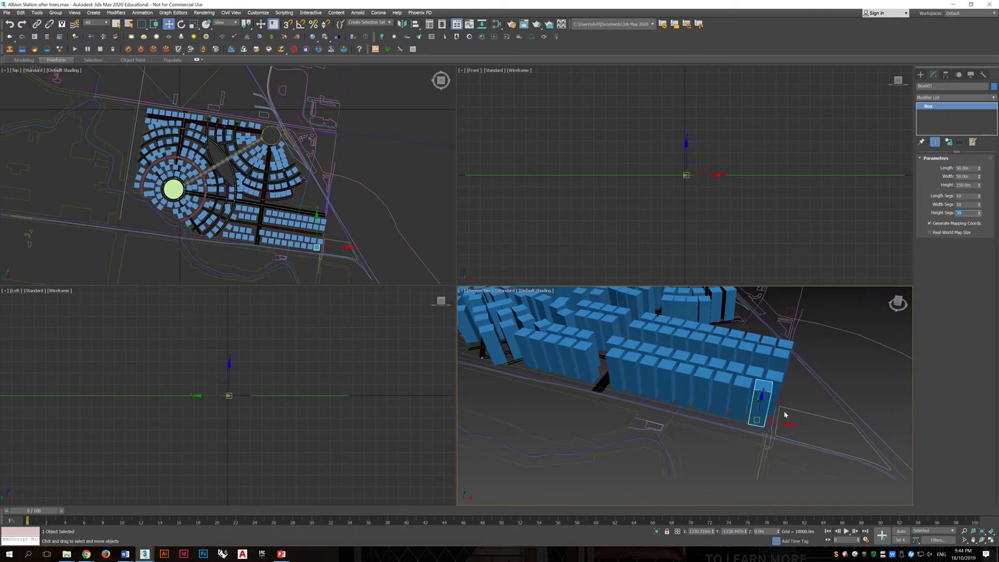
Show edged faces in the perspective viewport and maximise it on the building layout
click(802, 401)
key(F4)
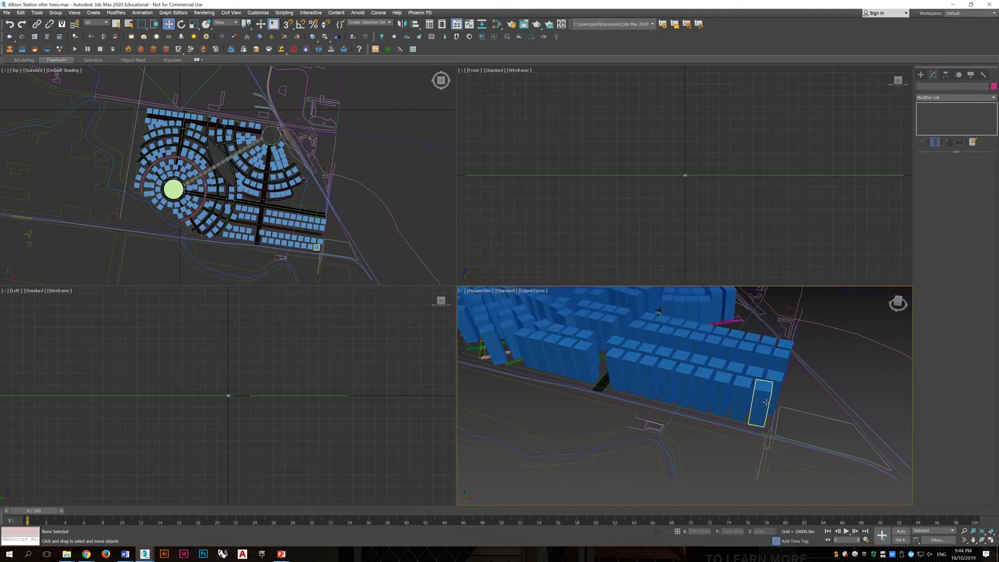
key(alt+w)
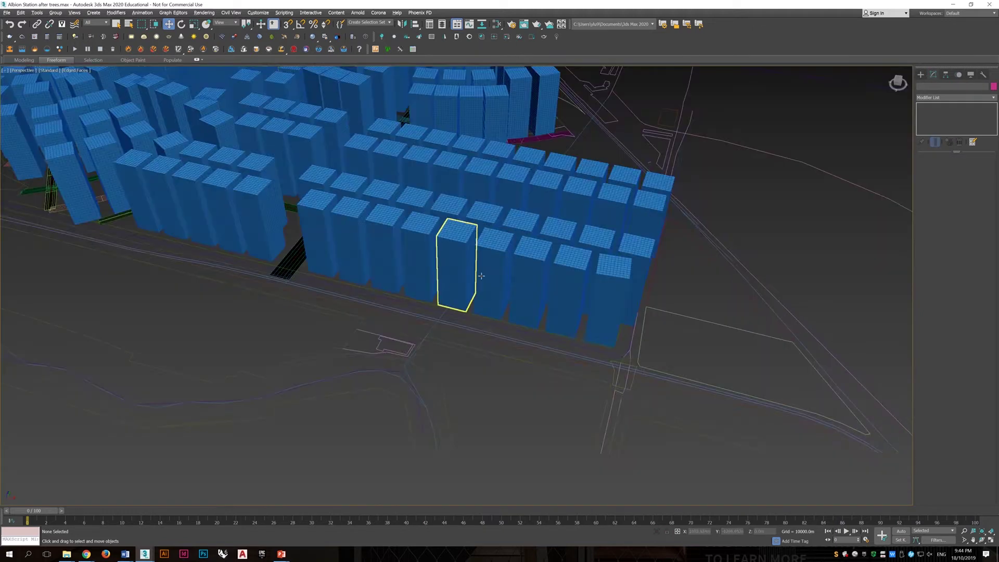
scroll(487, 272, up, 3)
scroll(487, 277, down, 5)
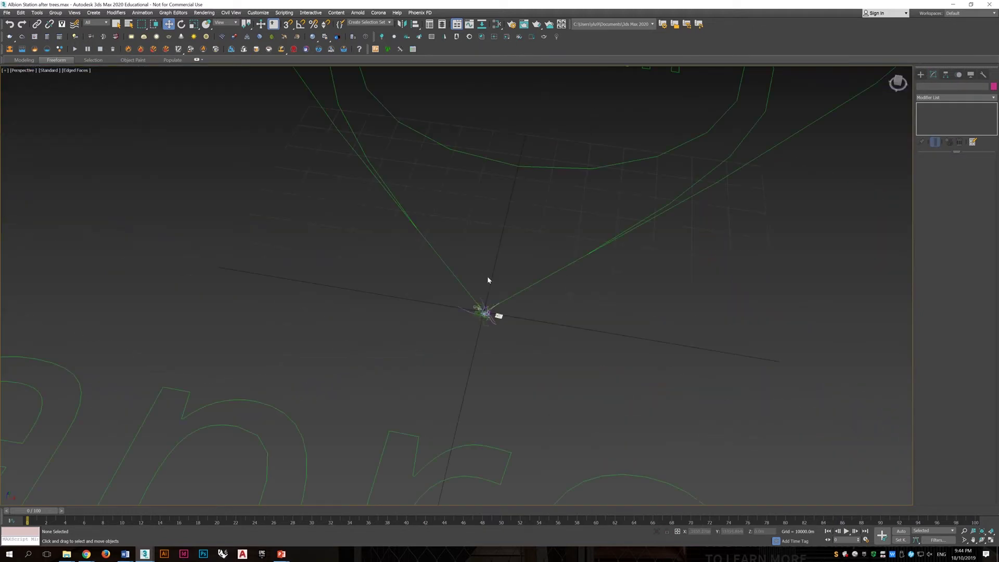
click(489, 308)
scroll(486, 319, up, 3)
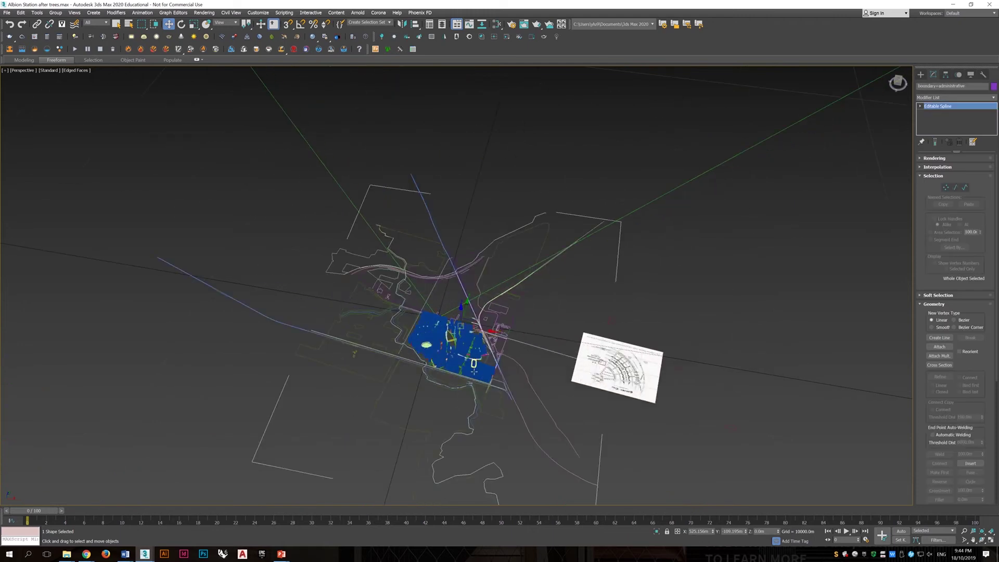
click(474, 372)
scroll(475, 371, up, 8)
alt+middle_drag(474, 371, 515, 257)
scroll(579, 331, up, 3)
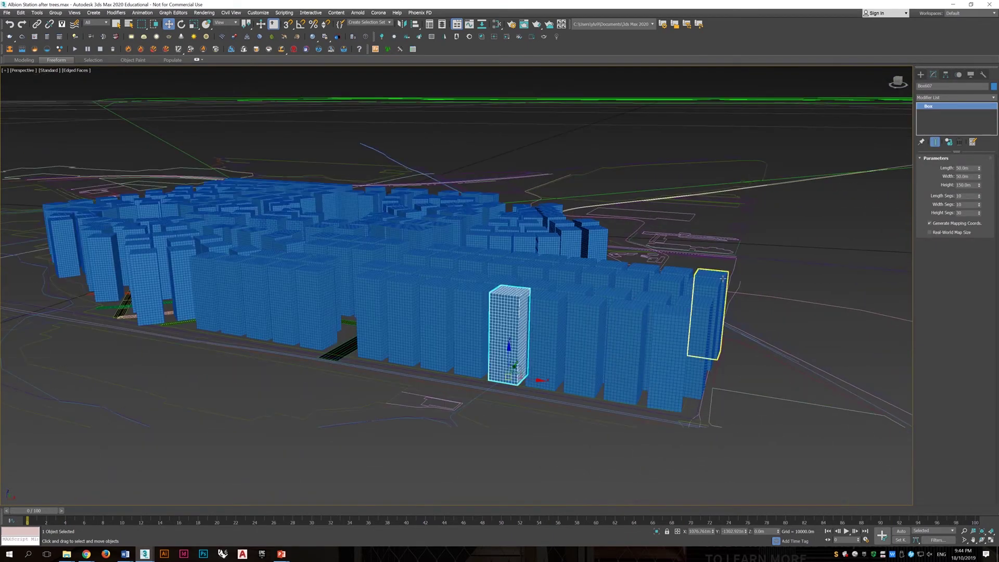
Convert the box at the southeastern corner of the front row to an Editable Mesh
click(816, 273)
click(547, 338)
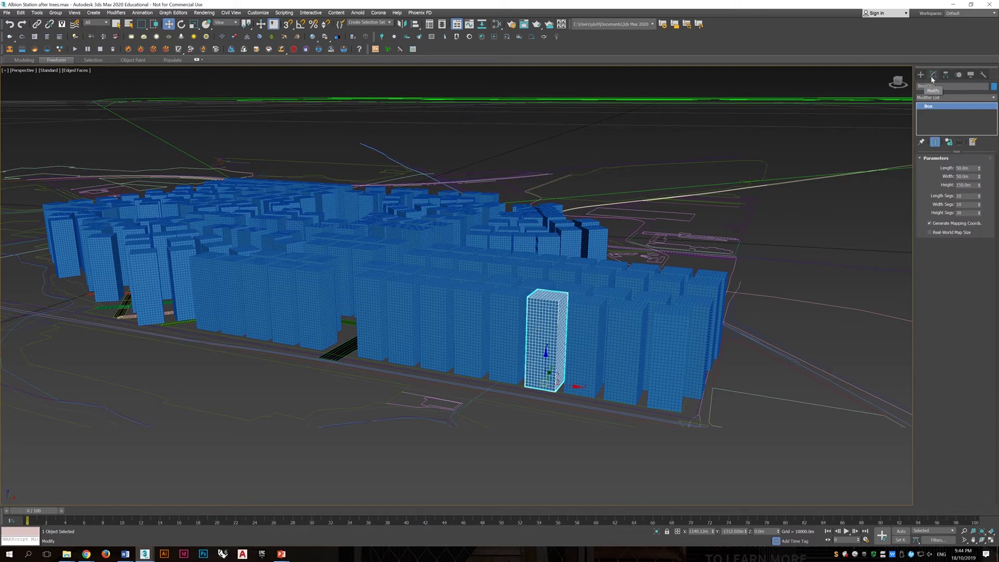
click(680, 351)
mouse_move(746, 285)
alt+middle_down()
mouse_move(754, 286)
mouse_move(745, 289)
alt+middle_up()
right_click(670, 380)
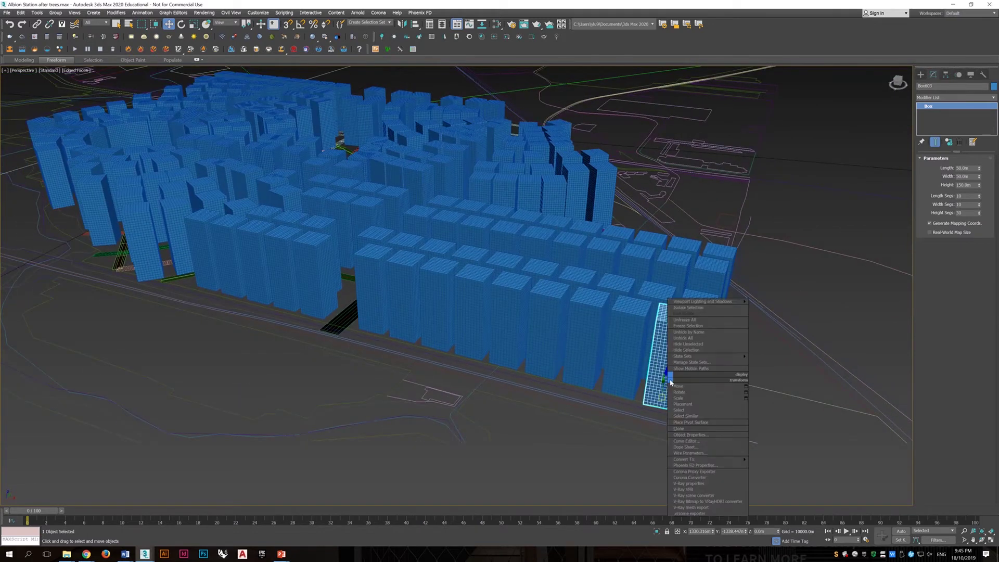
mouse_move(700, 460)
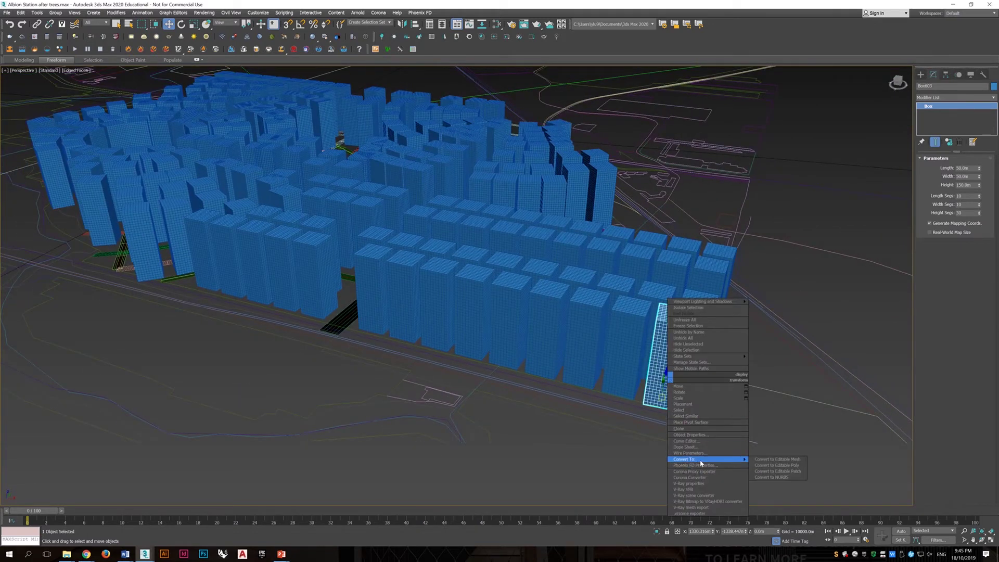
click(791, 460)
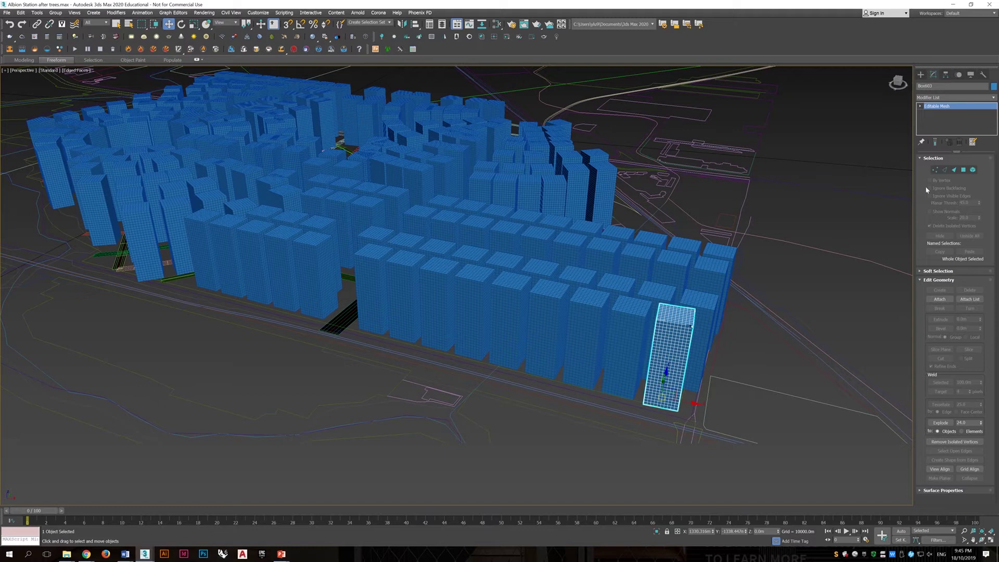
Attach all the other boxes to the corner box's mesh using the Attach List
click(973, 170)
click(973, 170)
click(967, 299)
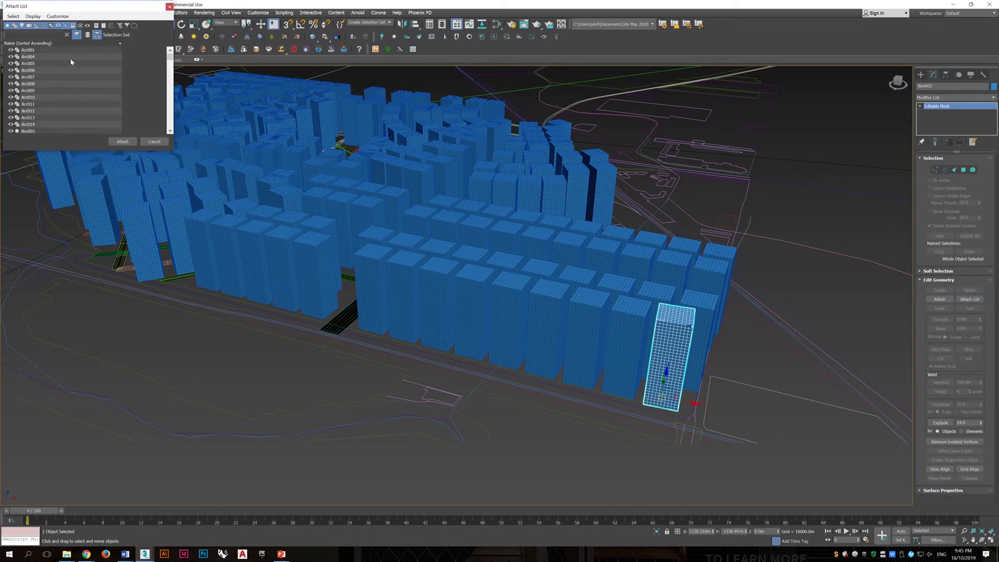
scroll(68, 87, down, 4)
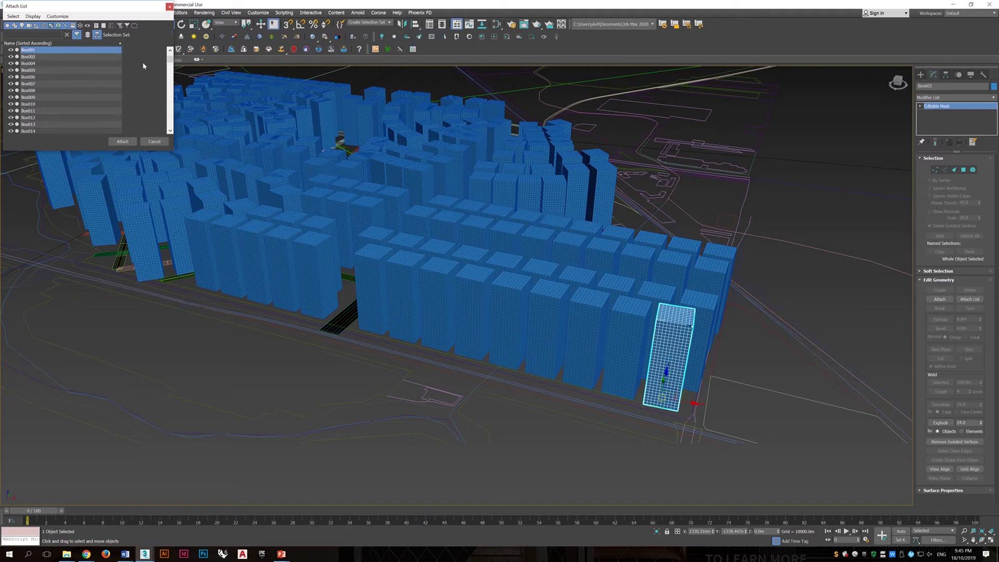
drag(170, 58, 171, 113)
drag(31, 50, 85, 93)
click(122, 142)
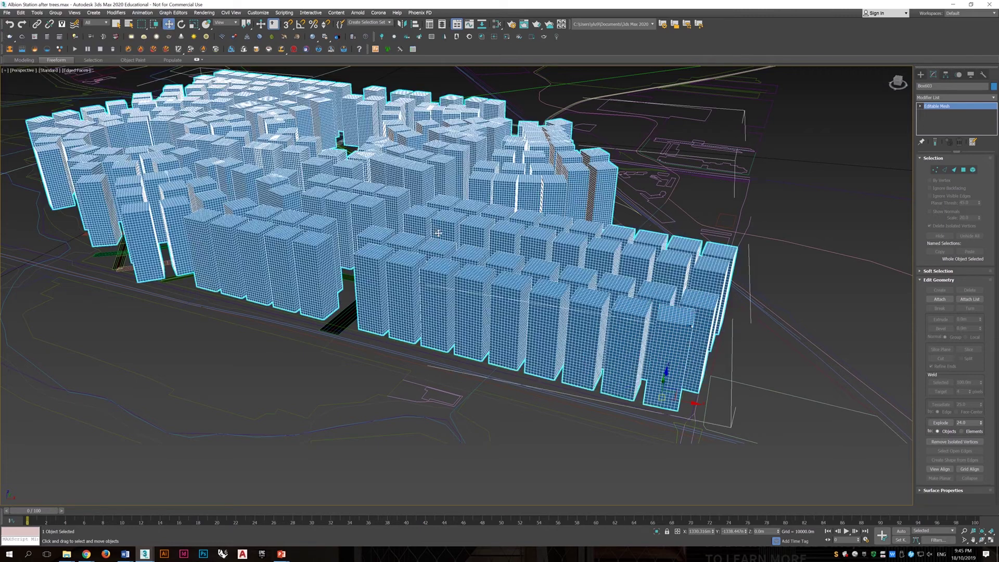
Examine the combined building mesh from several angles and distances
scroll(439, 238, down, 3)
alt+middle_drag(438, 238, 551, 247)
click(670, 135)
middle_drag(471, 214, 447, 255)
scroll(489, 265, down, 10)
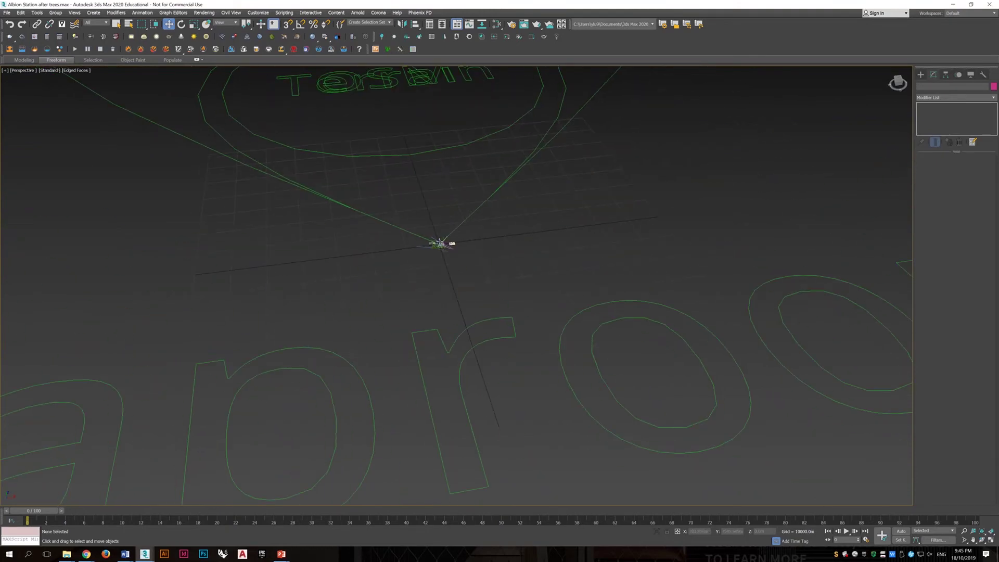
click(440, 243)
scroll(442, 244, down, 10)
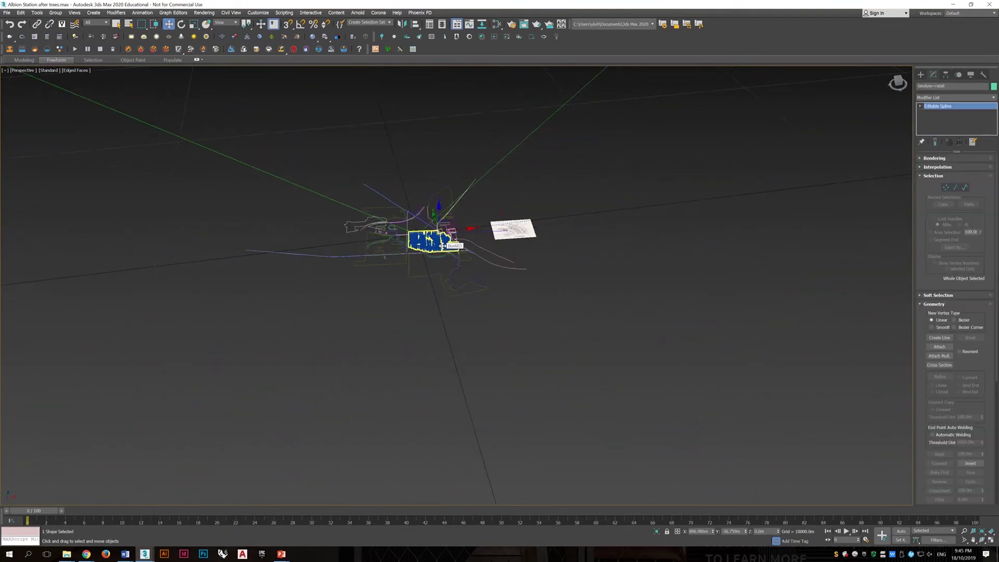
click(443, 245)
scroll(442, 245, up, 10)
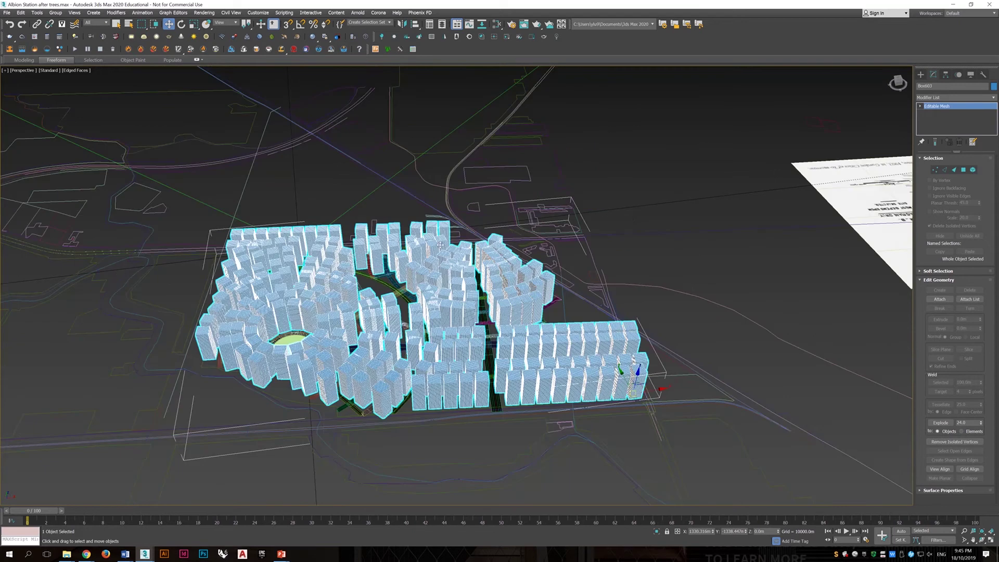
Open the Slate Material Editor with nothing selected and delete the existing material nodes from the view
click(633, 218)
key(m)
scroll(185, 110, down, 2)
drag(233, 160, 152, 118)
key(Delete)
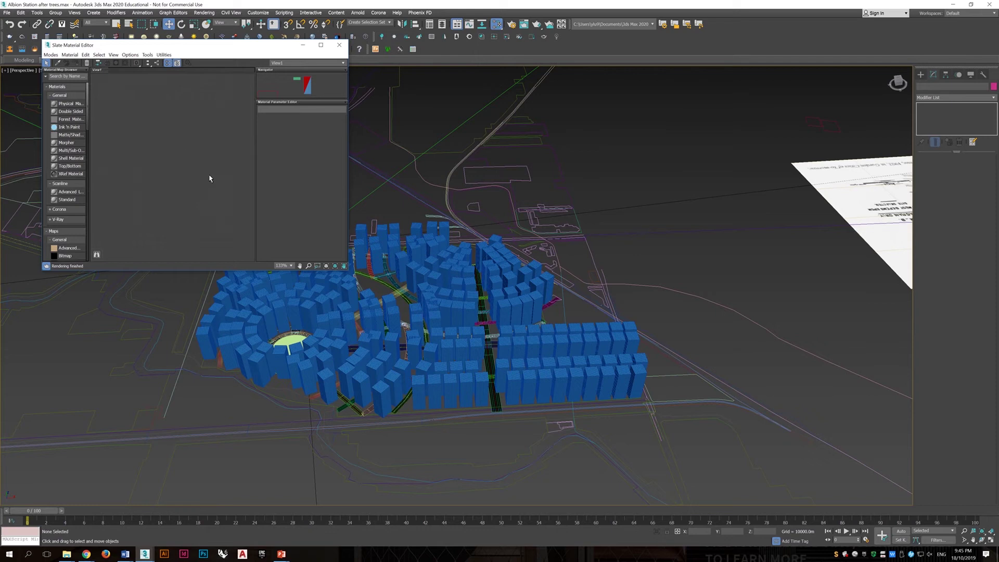
Create a new VRayMtl material and open its parameters
right_click(182, 151)
mouse_move(208, 154)
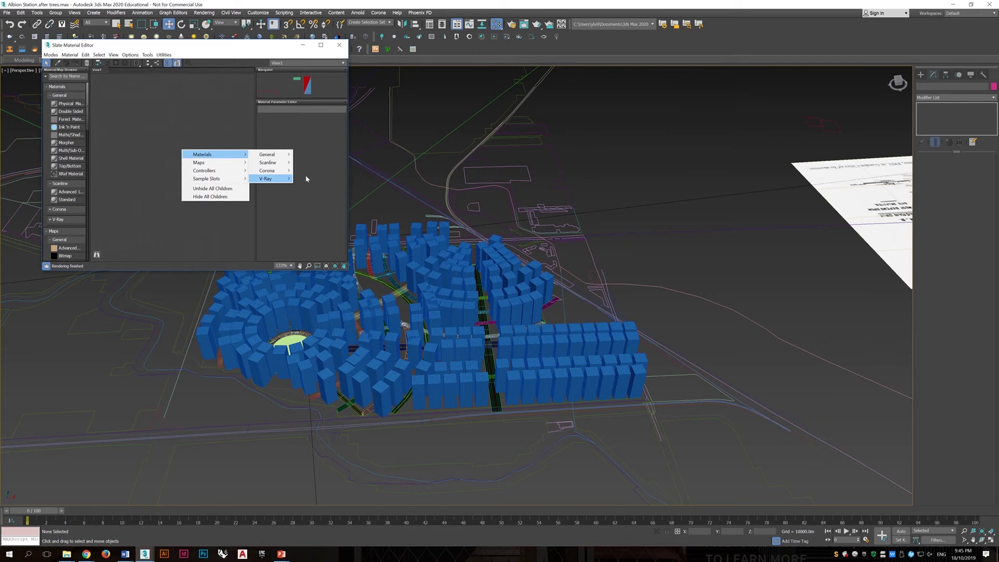
mouse_move(306, 179)
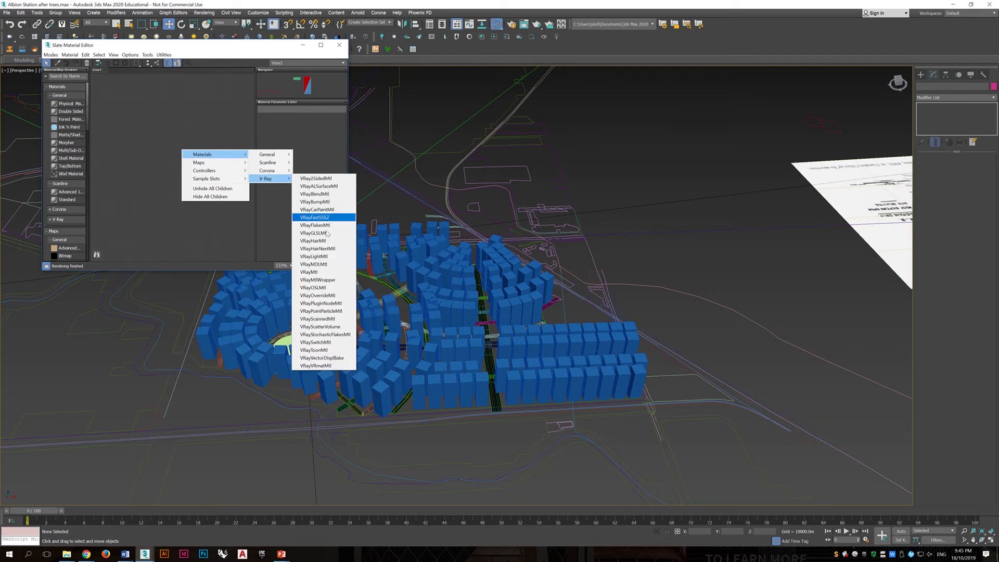
click(328, 271)
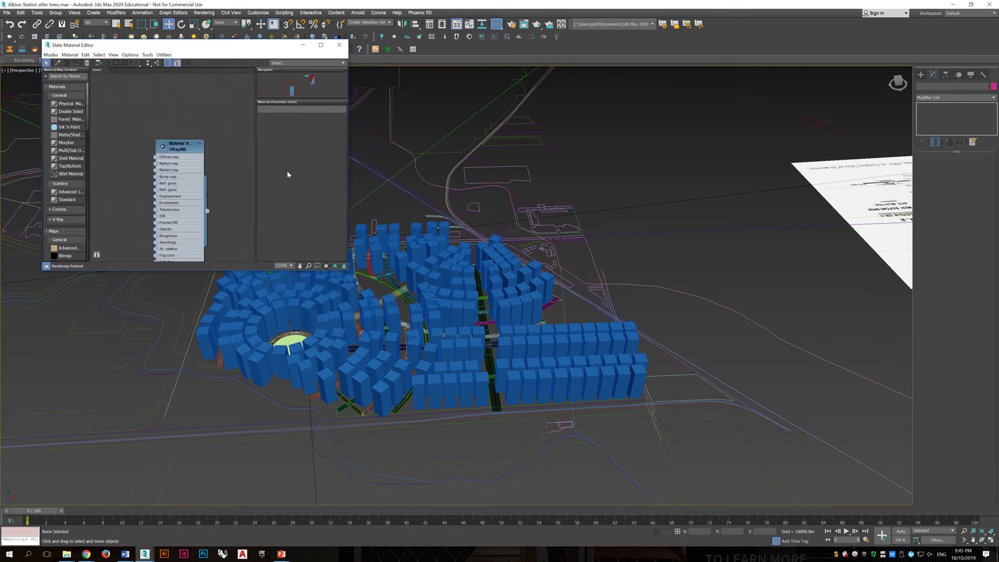
double_click(193, 178)
Assign a VRayEdgesTex map to the VRayMtl's diffuse slot and open the map's parameters
click(273, 127)
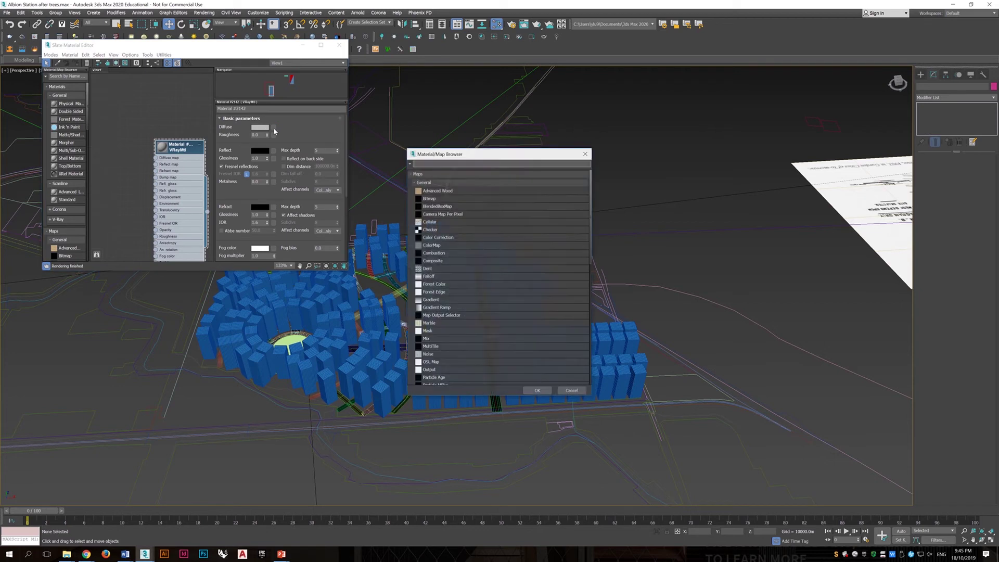
click(419, 182)
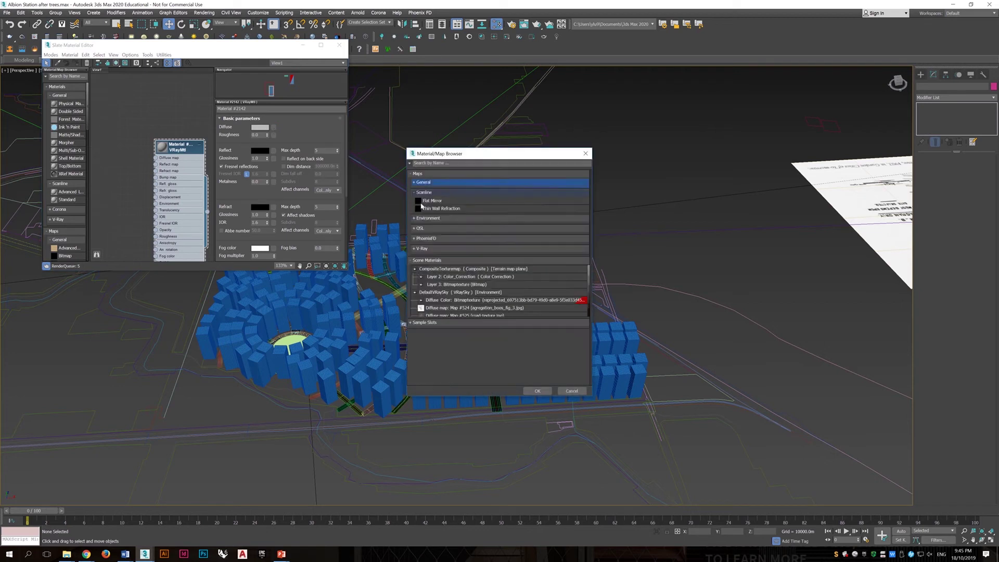
click(423, 249)
double_click(438, 305)
double_click(102, 157)
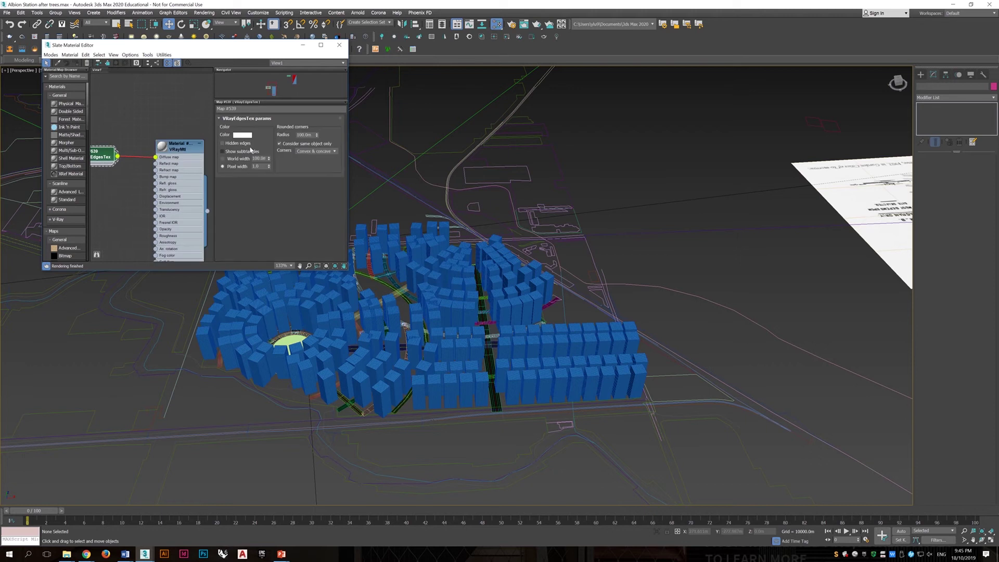
Change the VRayEdgesTex edge colour to a mid grey
click(243, 136)
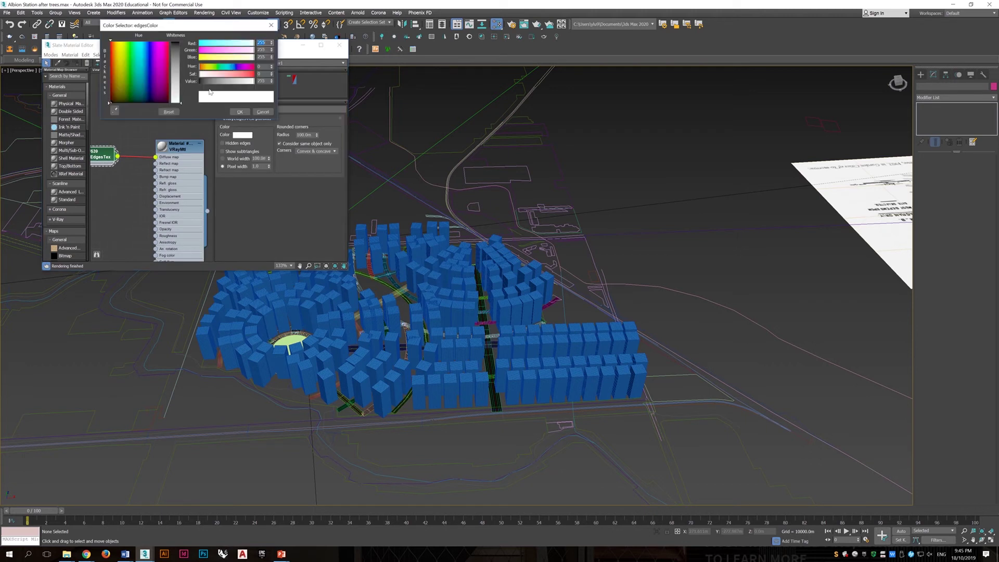
drag(201, 81, 227, 81)
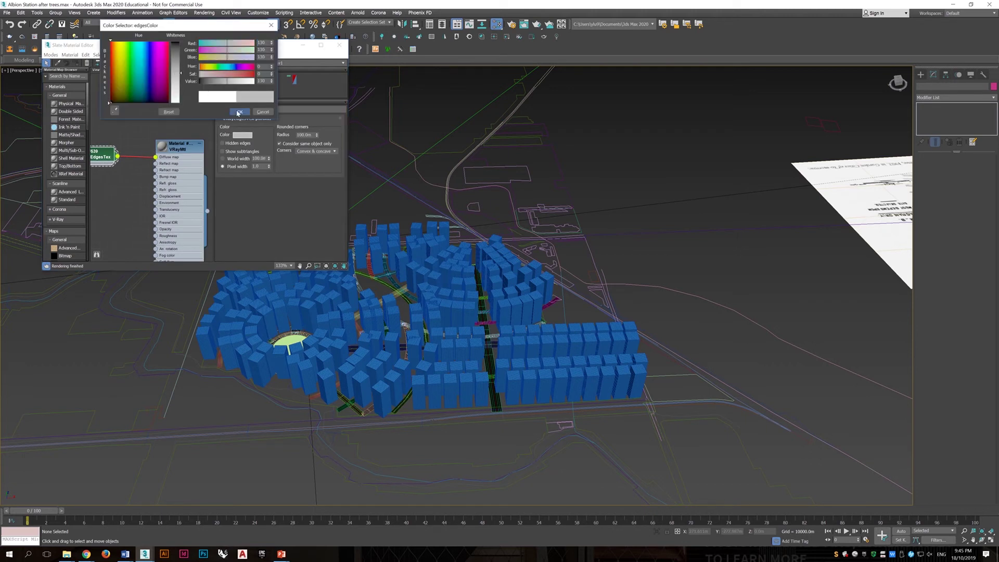
click(239, 112)
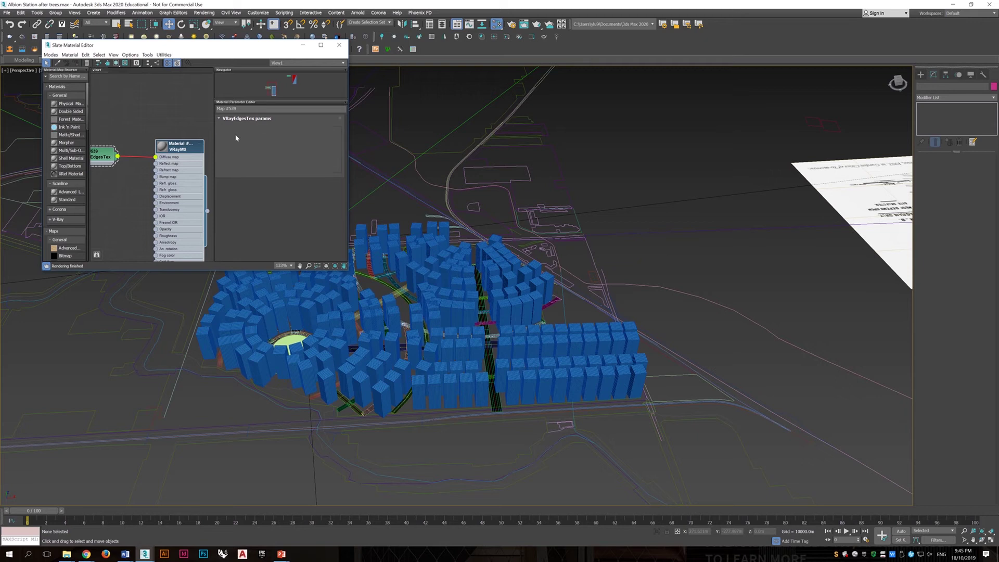
Set the VRayMtl's diffuse colour to white and apply the material to the building mesh, closing the material editor
double_click(186, 191)
click(260, 127)
drag(176, 91, 177, 105)
click(240, 112)
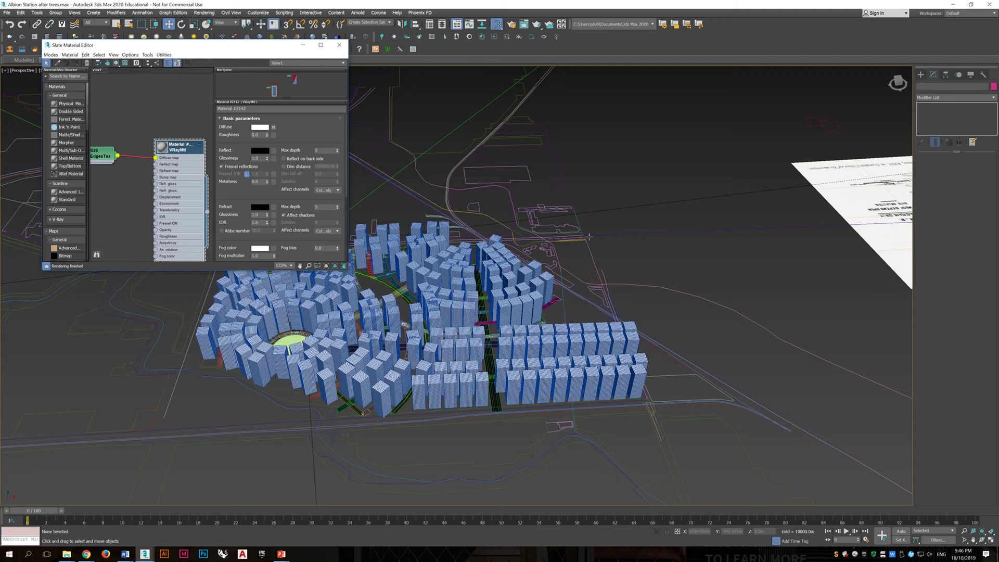
click(623, 236)
click(339, 45)
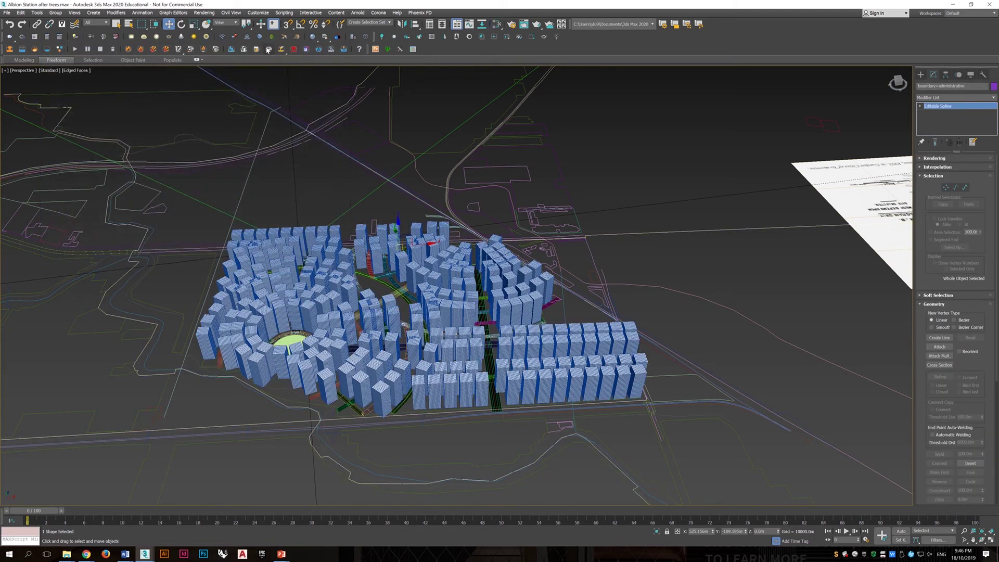
Create a VRaySun behind the buildings with its target near them, replacing the existing environment map with V-Ray Sky
click(194, 37)
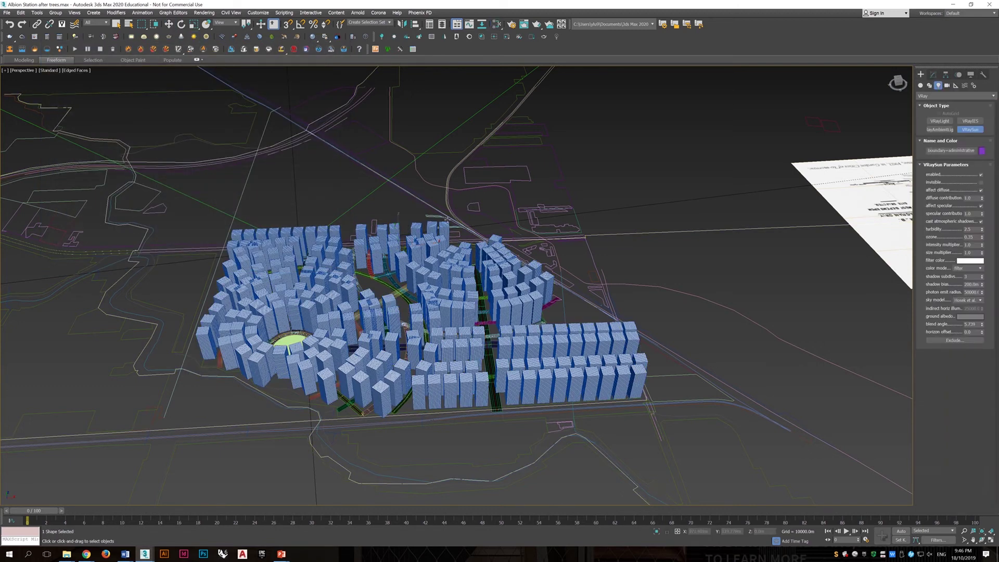
drag(461, 206, 469, 242)
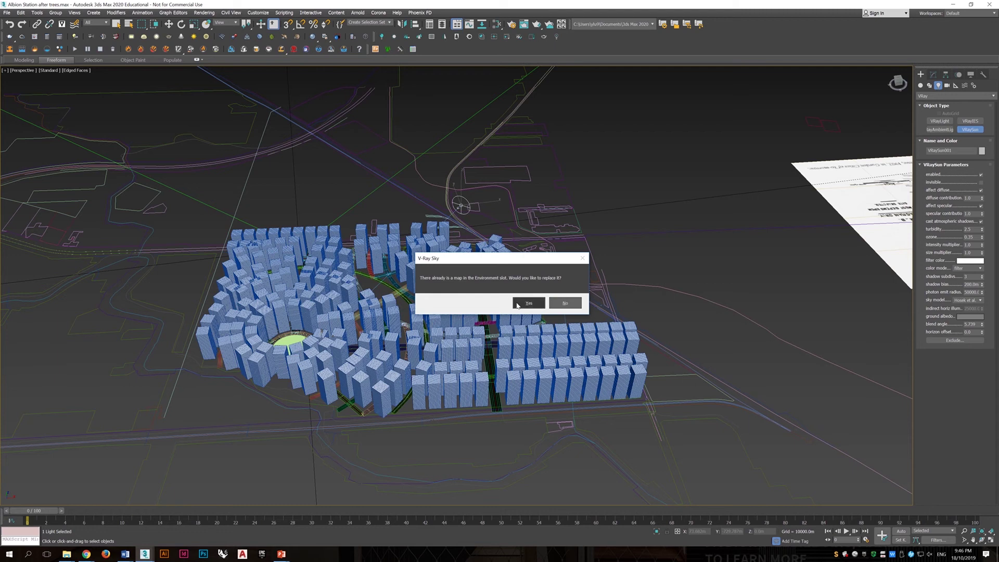
click(518, 304)
Raise the VRaySun high above the site and shift it sideways away from its target
key(w)
drag(460, 183, 422, 81)
drag(490, 96, 378, 105)
alt+middle_drag(516, 137, 484, 138)
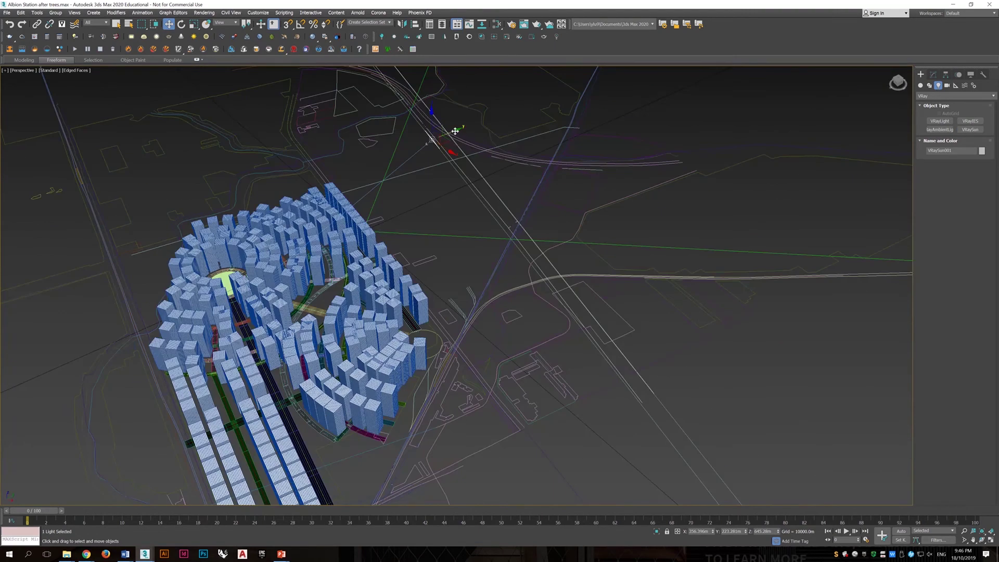
drag(456, 131, 269, 170)
scroll(269, 170, down, 6)
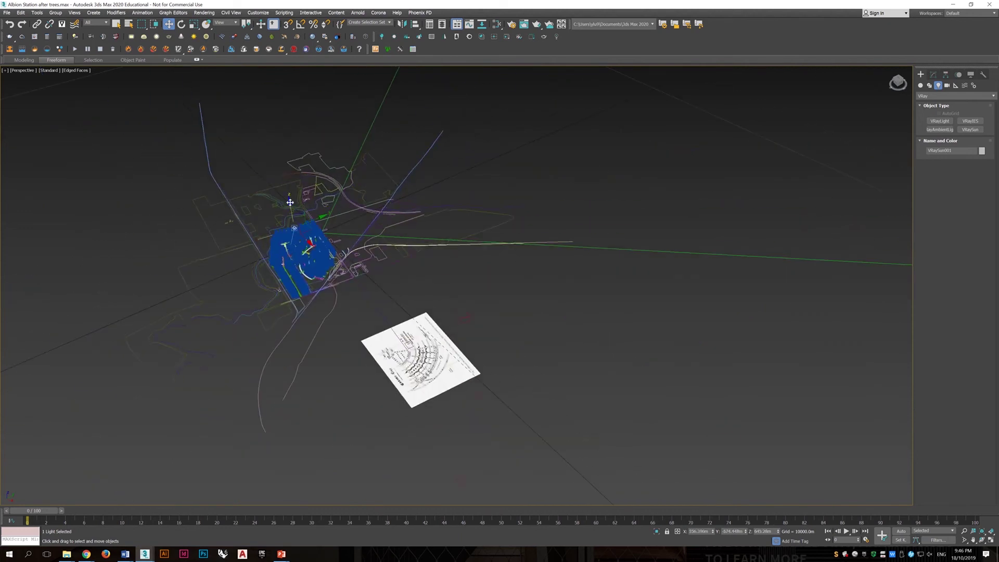
scroll(321, 270, up, 10)
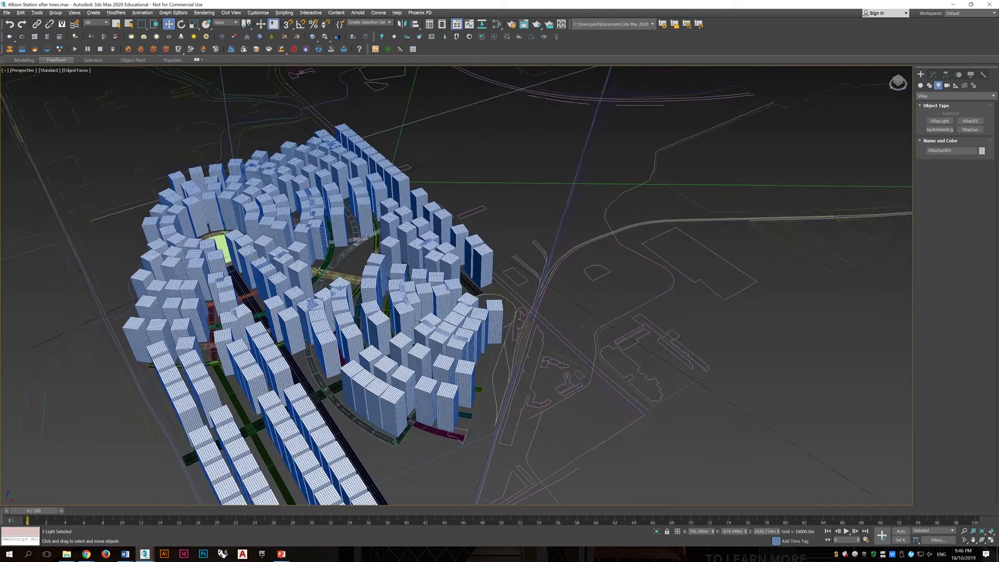
Deselect the sun and start a V-Ray test render of a raised perspective view across the buildings
alt+middle_drag(321, 270, 388, 237)
scroll(296, 314, up, 4)
middle_drag(296, 313, 710, 261)
click(464, 149)
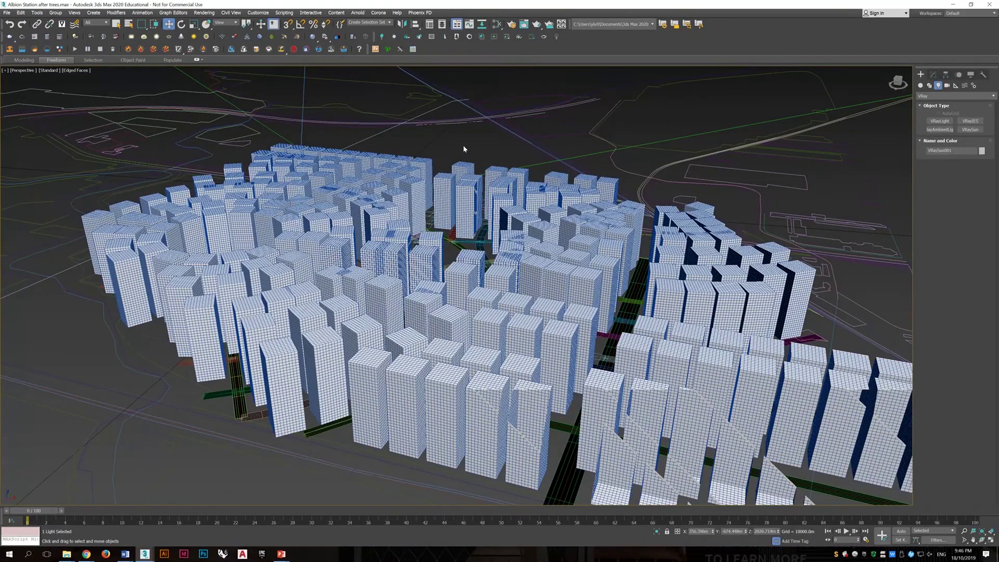
click(10, 38)
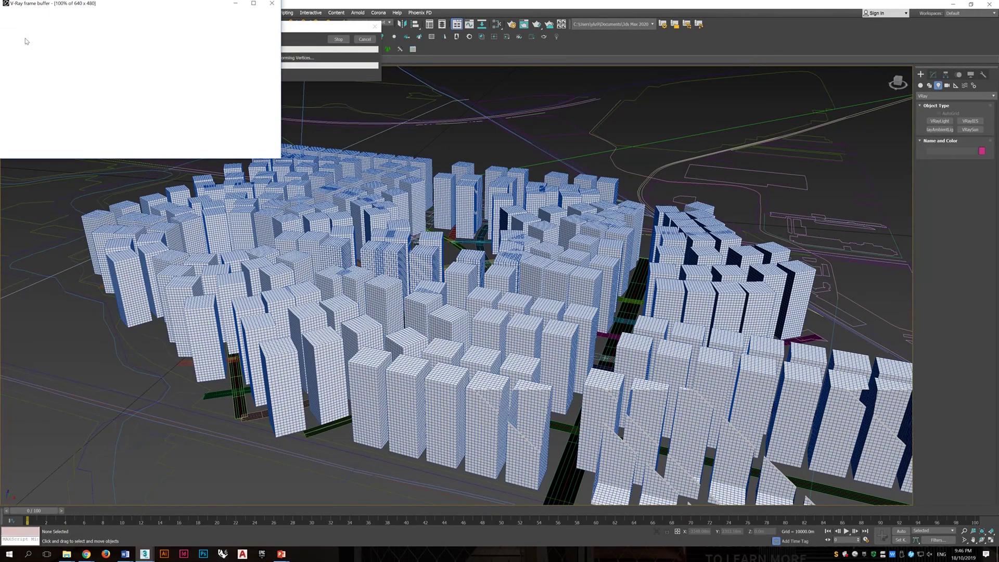
Inspect the test render of the buildings in the maximized frame buffer, and close and cancel the render
drag(132, 4, 268, 123)
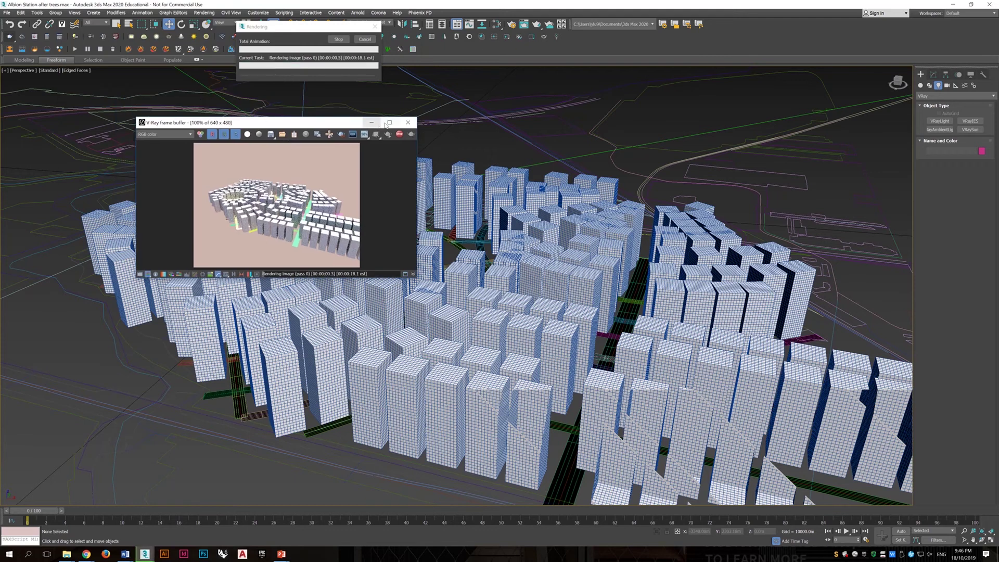
click(390, 122)
scroll(527, 311, up, 2)
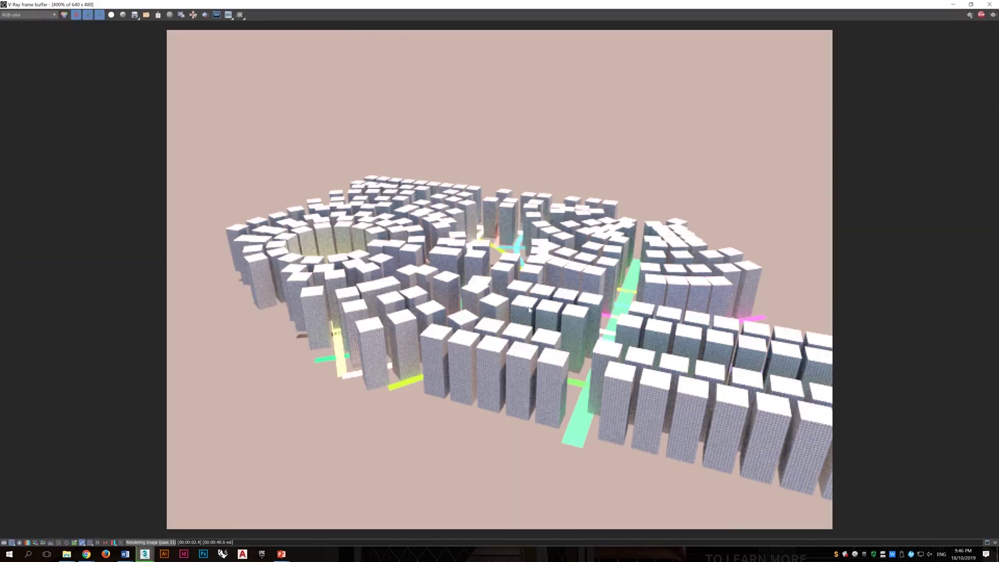
scroll(588, 356, down, 1)
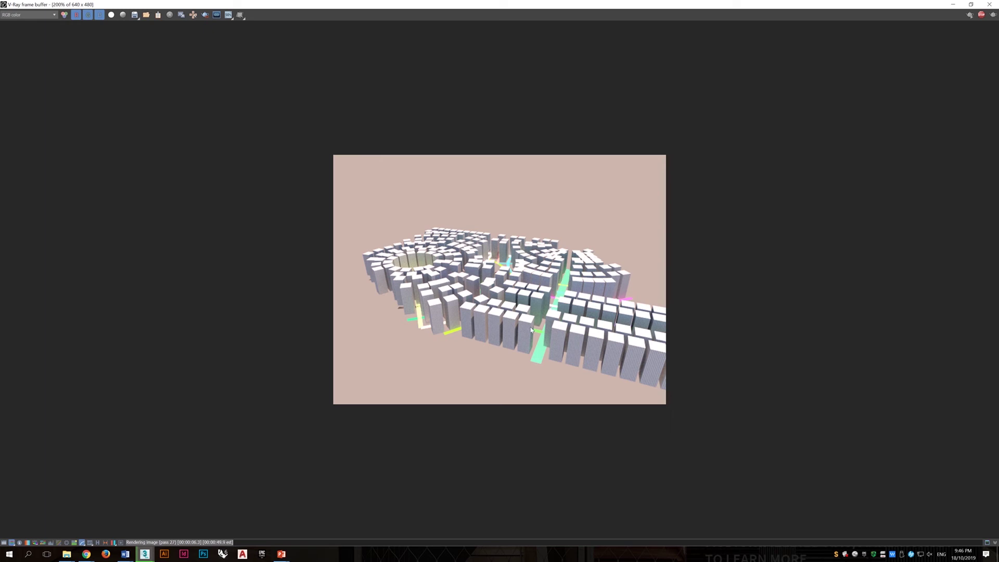
click(988, 4)
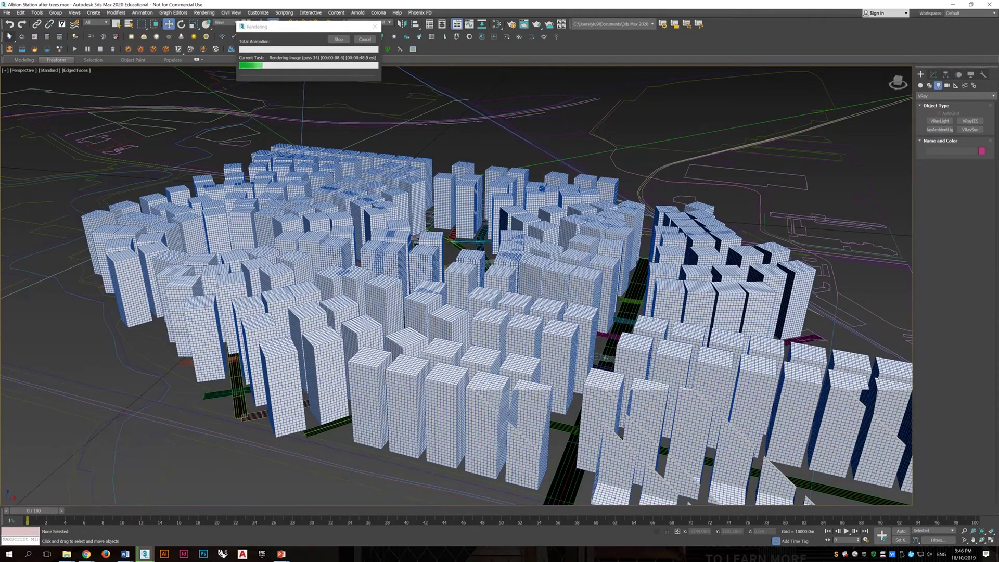
click(365, 39)
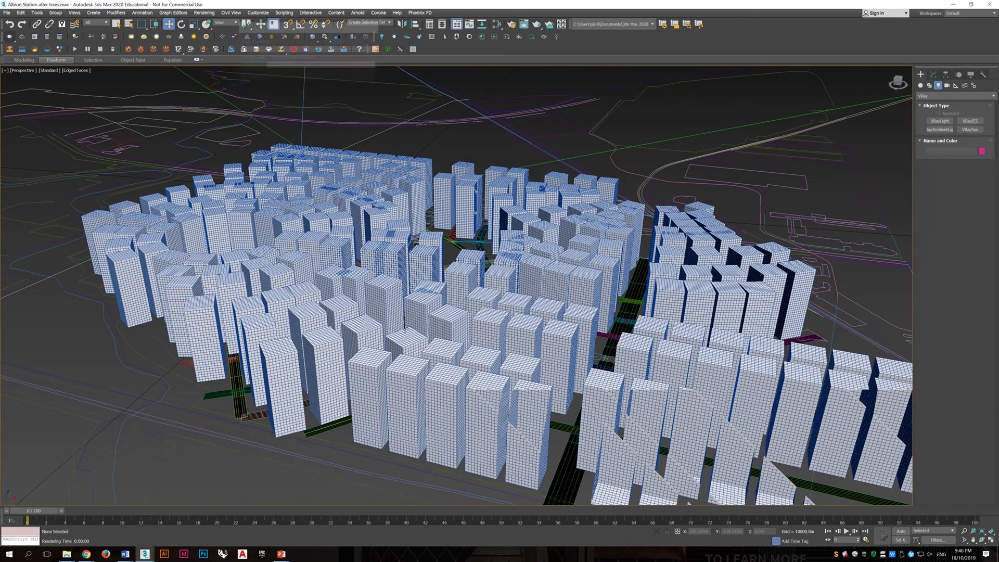
Select the combined building mesh and examine its gridded facades up close
click(446, 309)
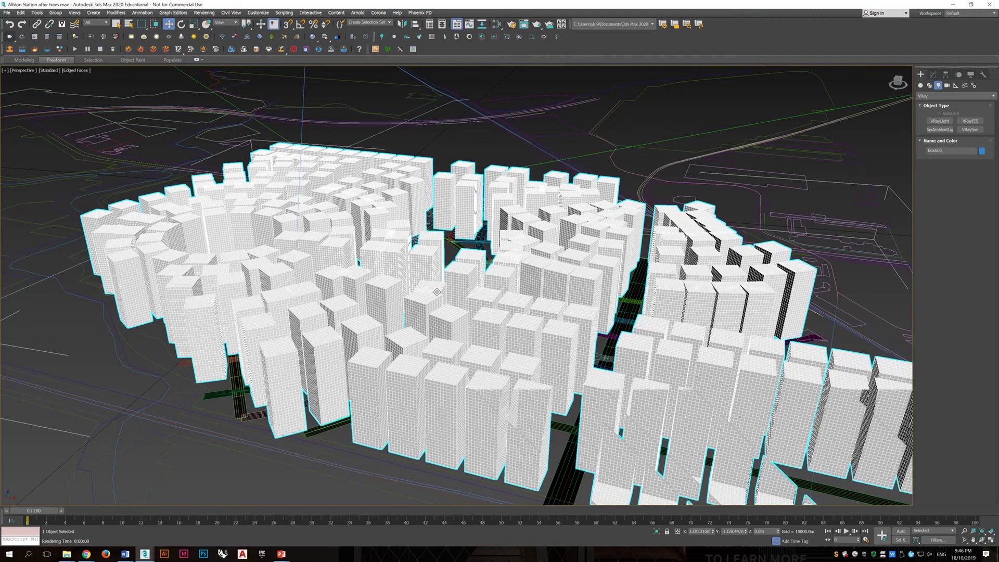
scroll(436, 292, up, 2)
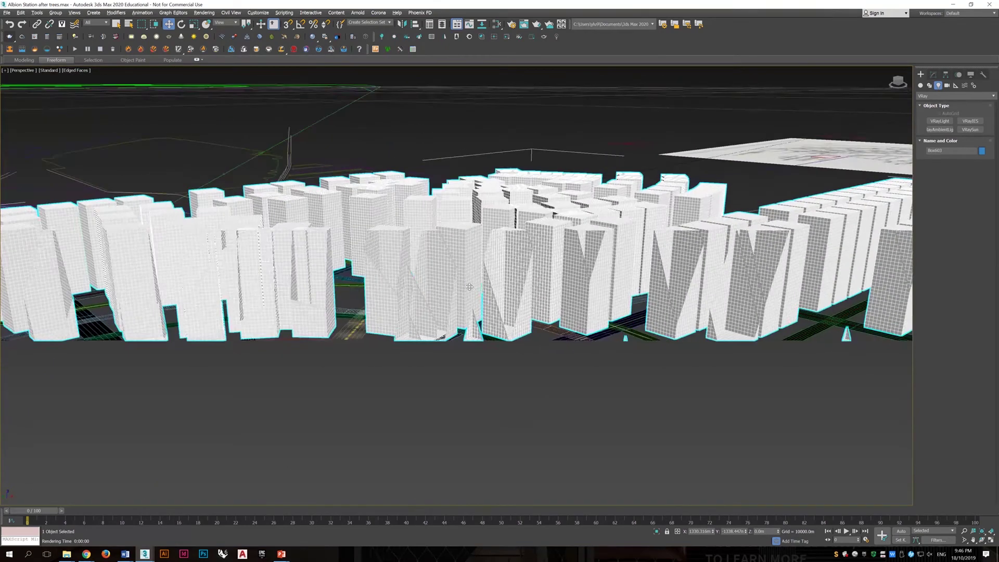